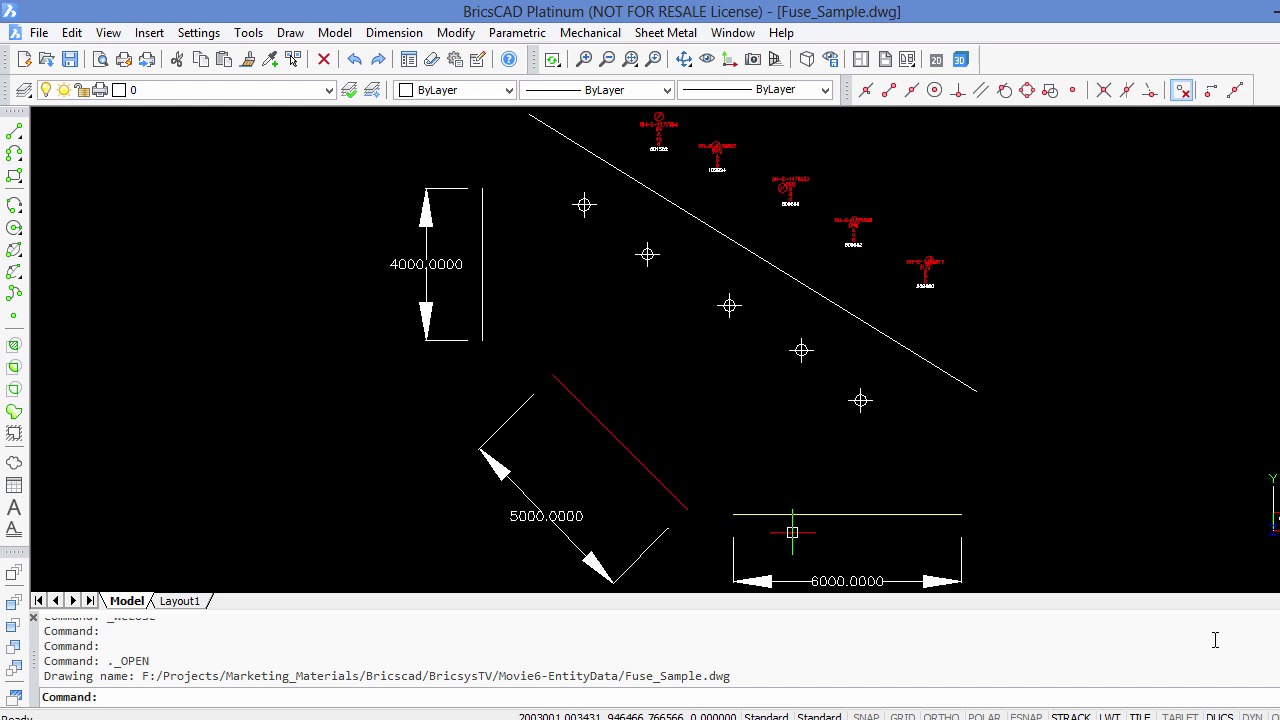
Start editing entity data on the vertical line and add application name ENTITY_PROP.
left_click(248, 32)
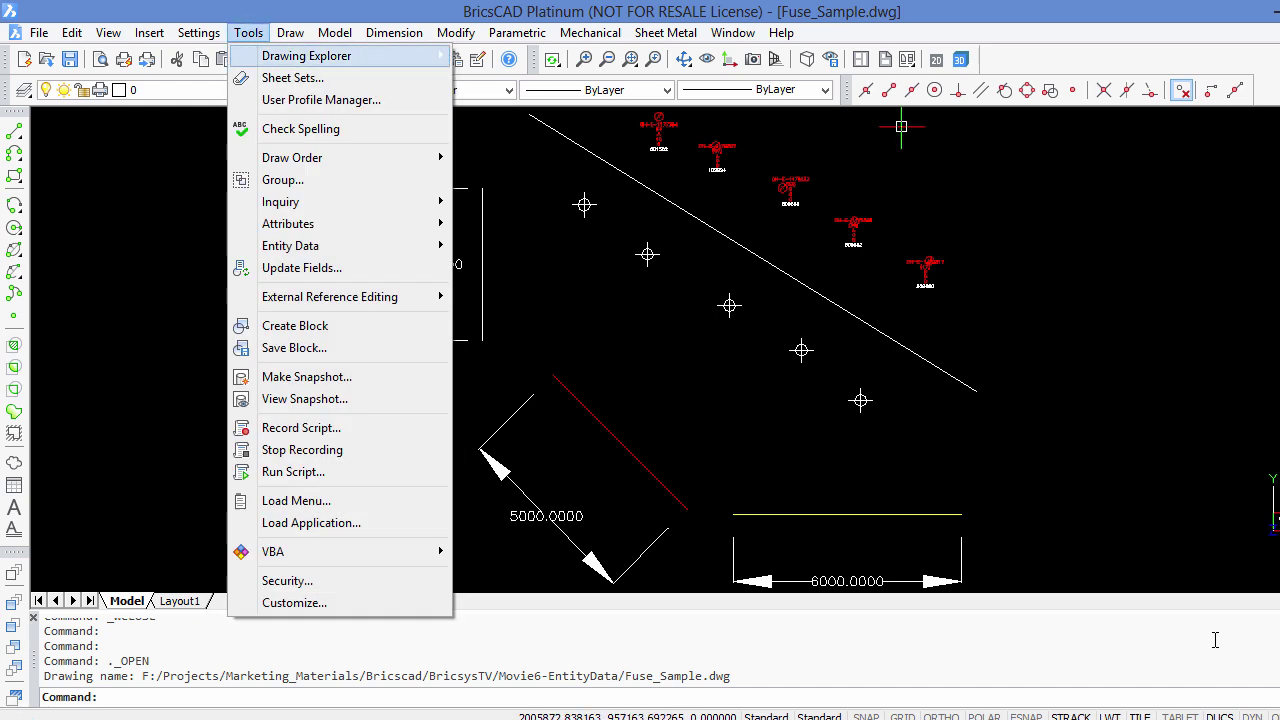
mouse_move(290, 245)
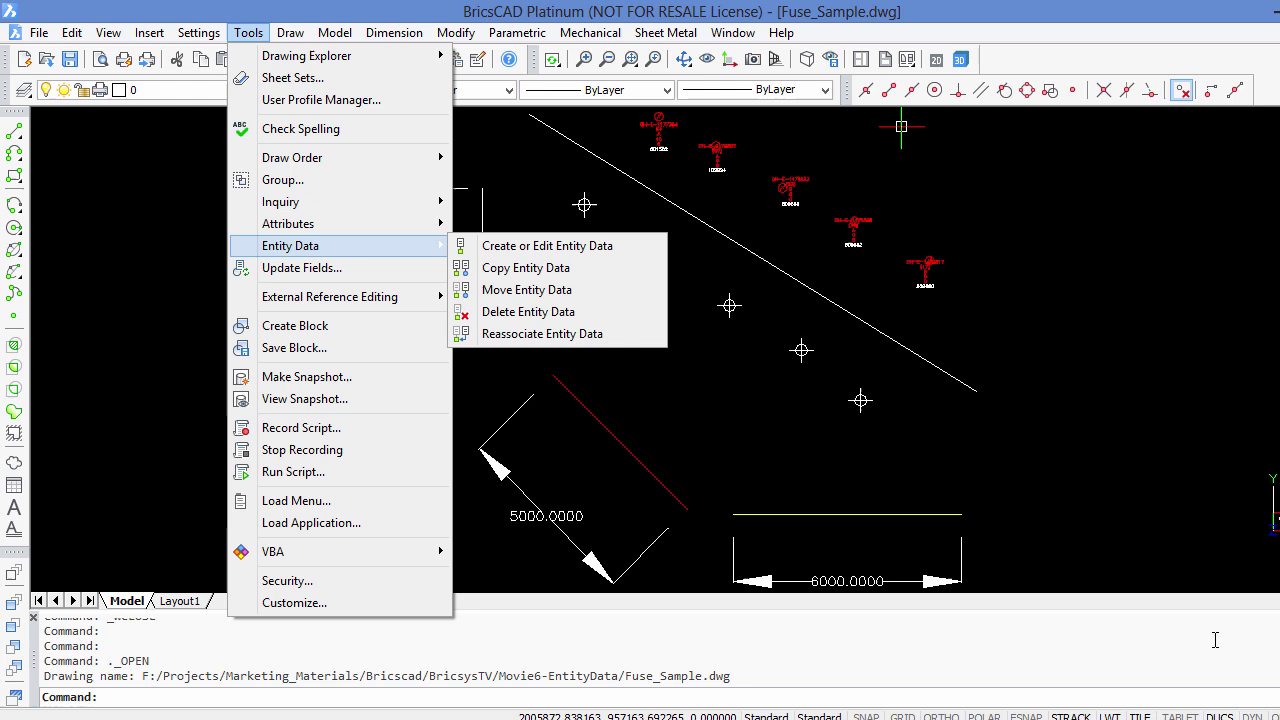
left_click(523, 246)
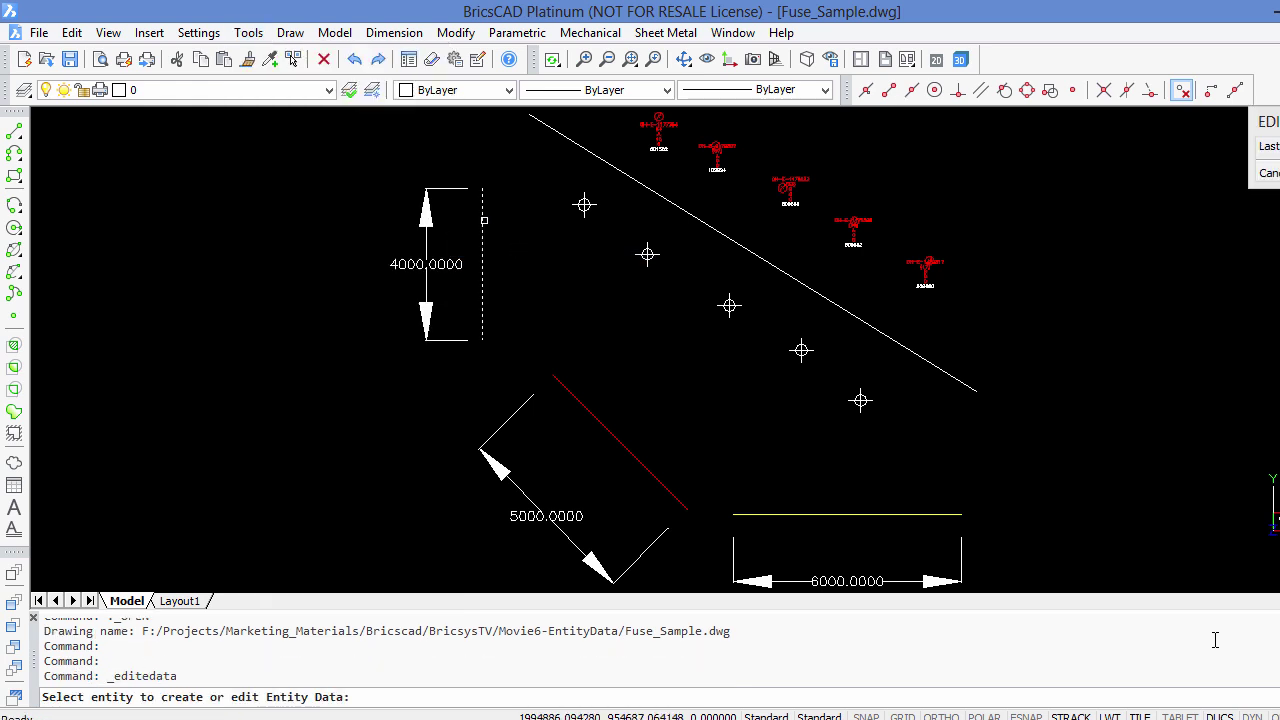
left_click(482, 215)
key("Return")
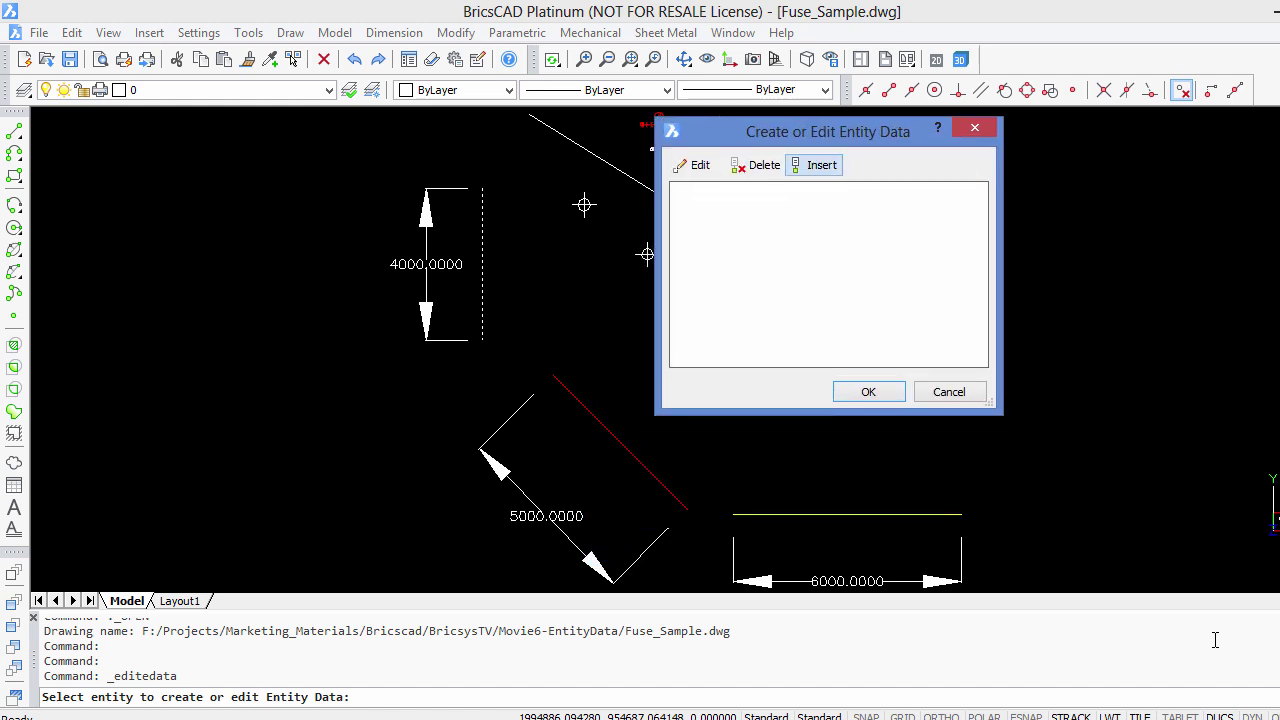
left_click(817, 165)
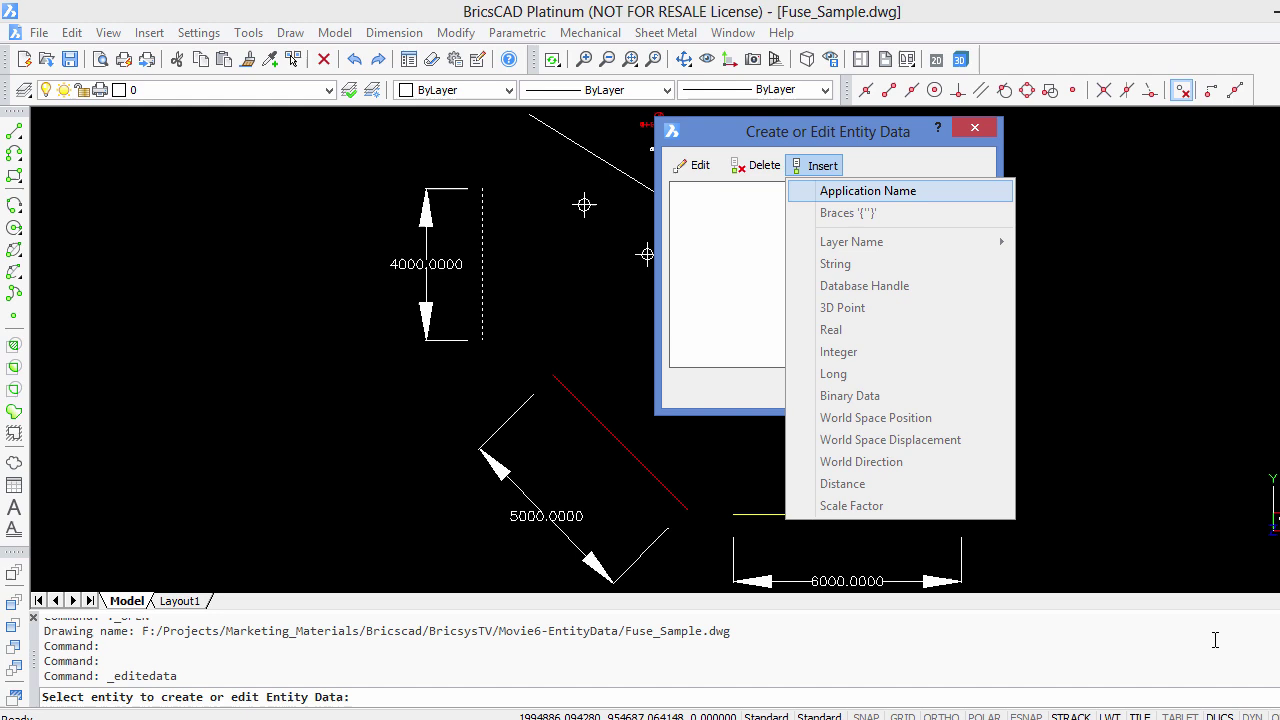
key("Return")
type("ENTITY")
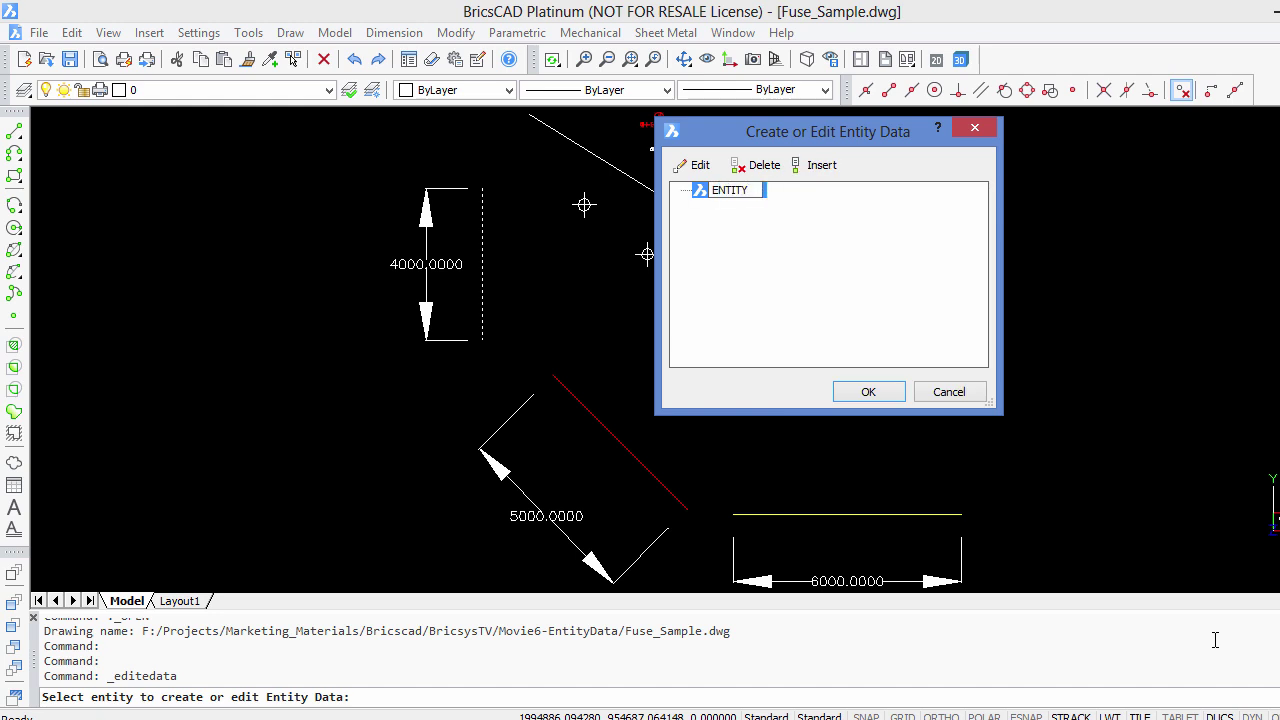
type("_PROP")
key("Return")
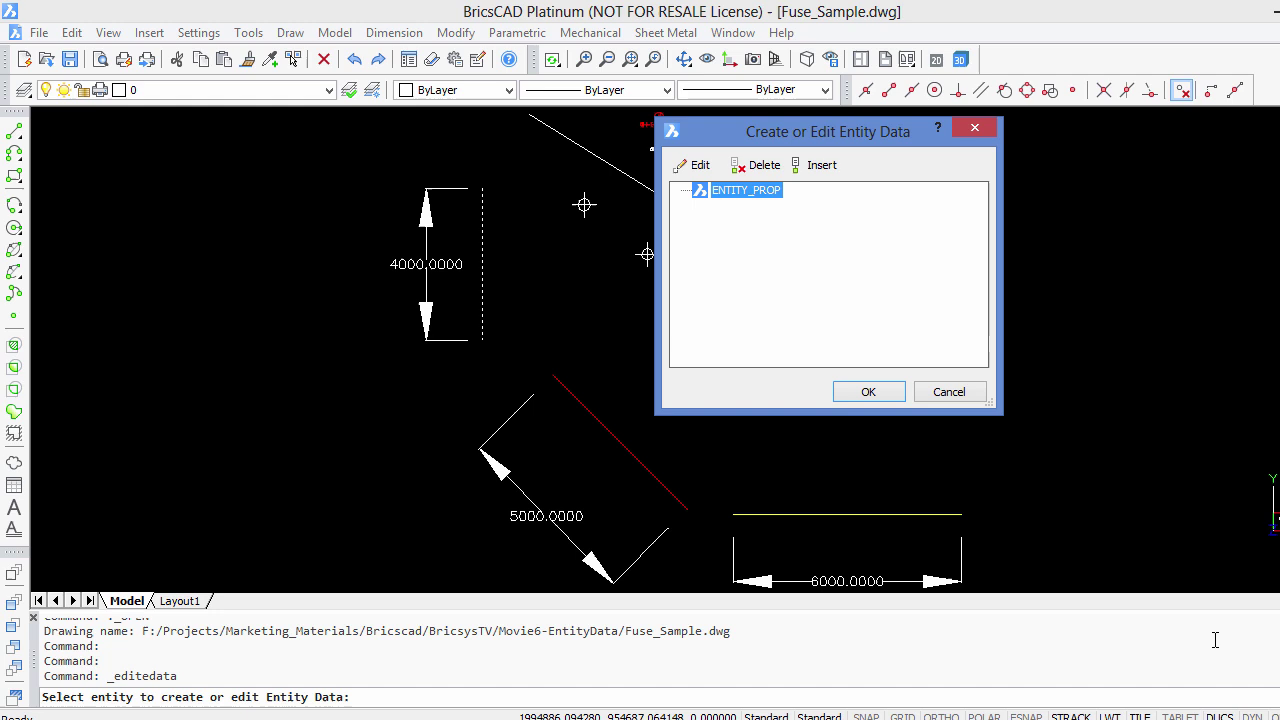
Add the strings 'Vertical Line' and 'White' under ENTITY_PROP.
left_click(818, 166)
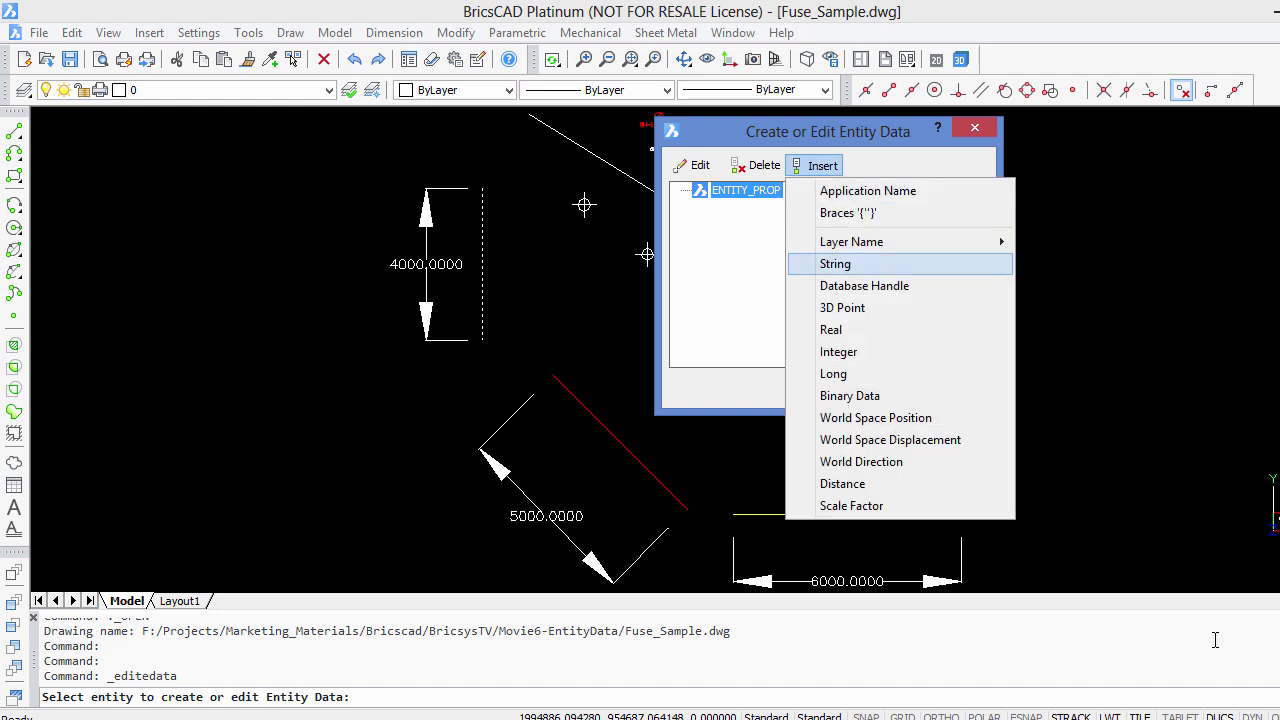
key("Return")
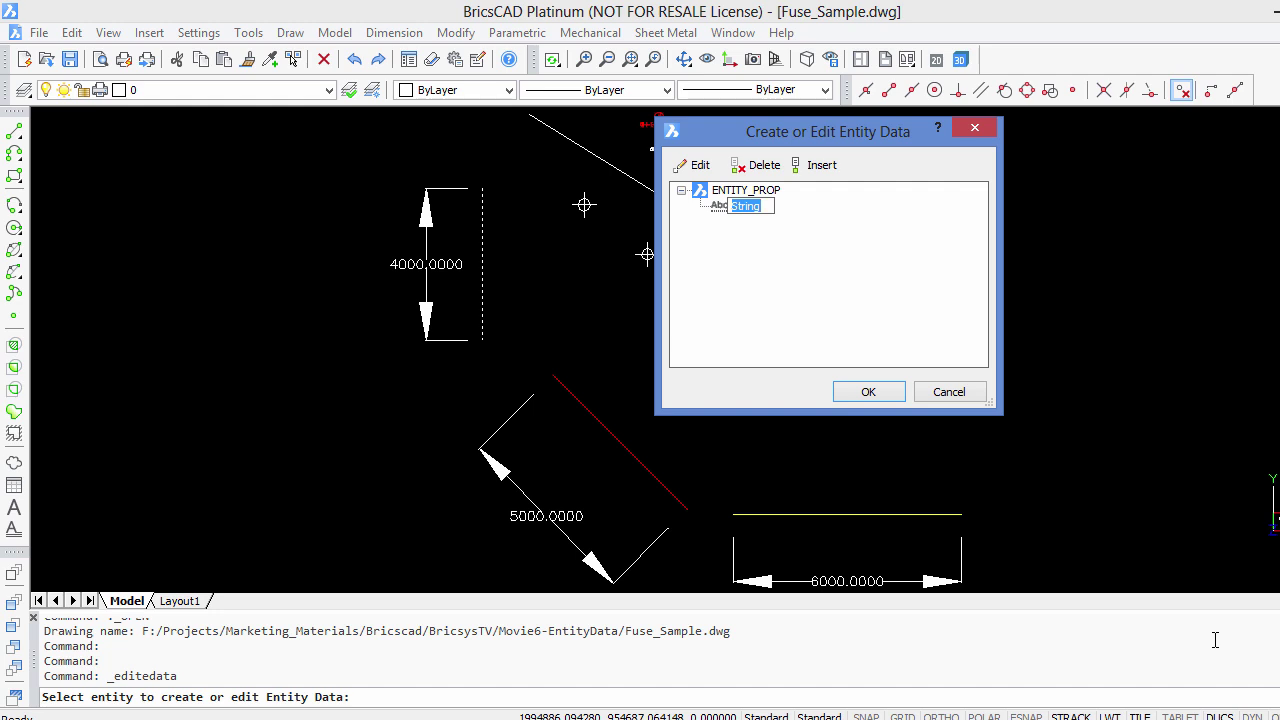
type("Vertical Line")
key("Return")
key("alt+i")
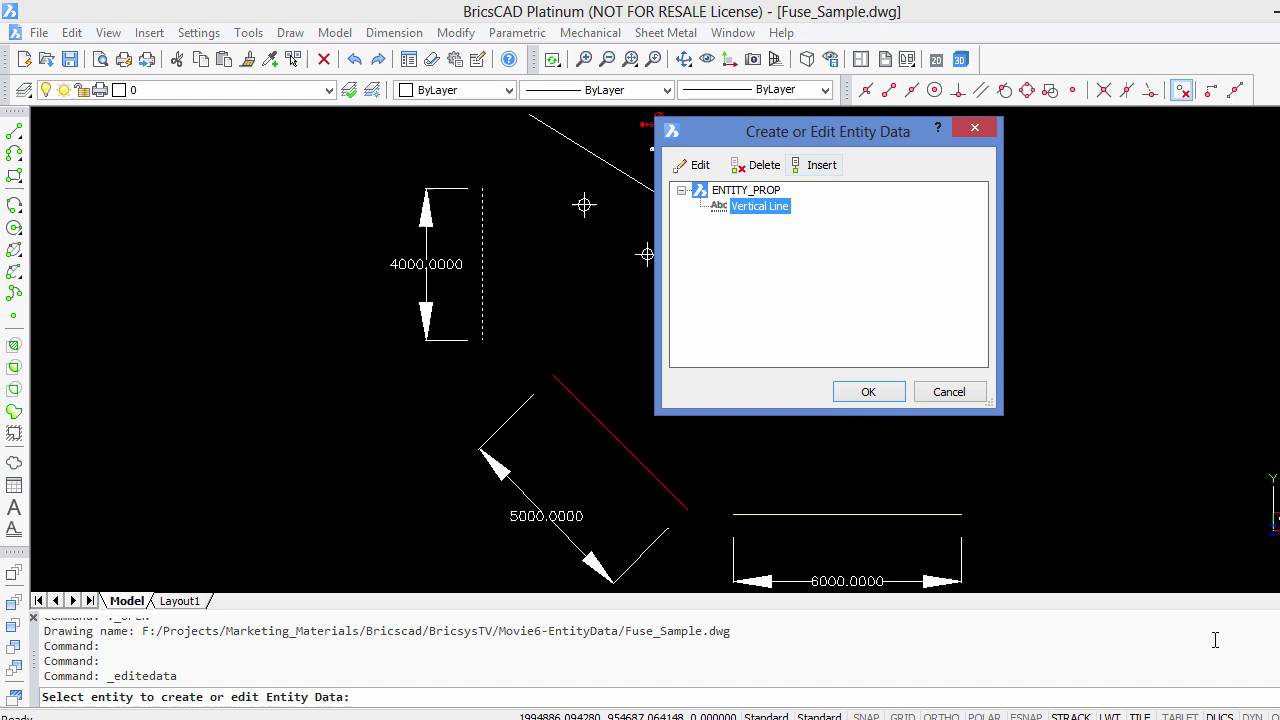
key("Down")
key("Down")
key("Down")
key("Return")
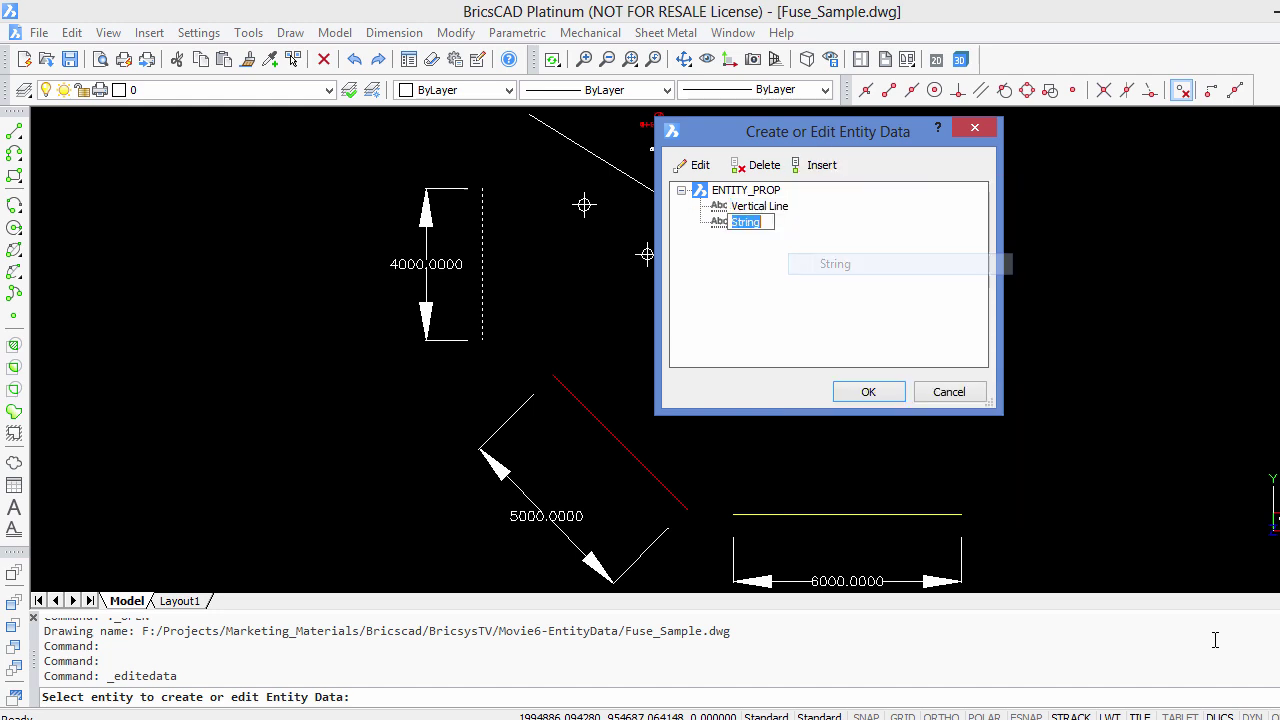
type("White")
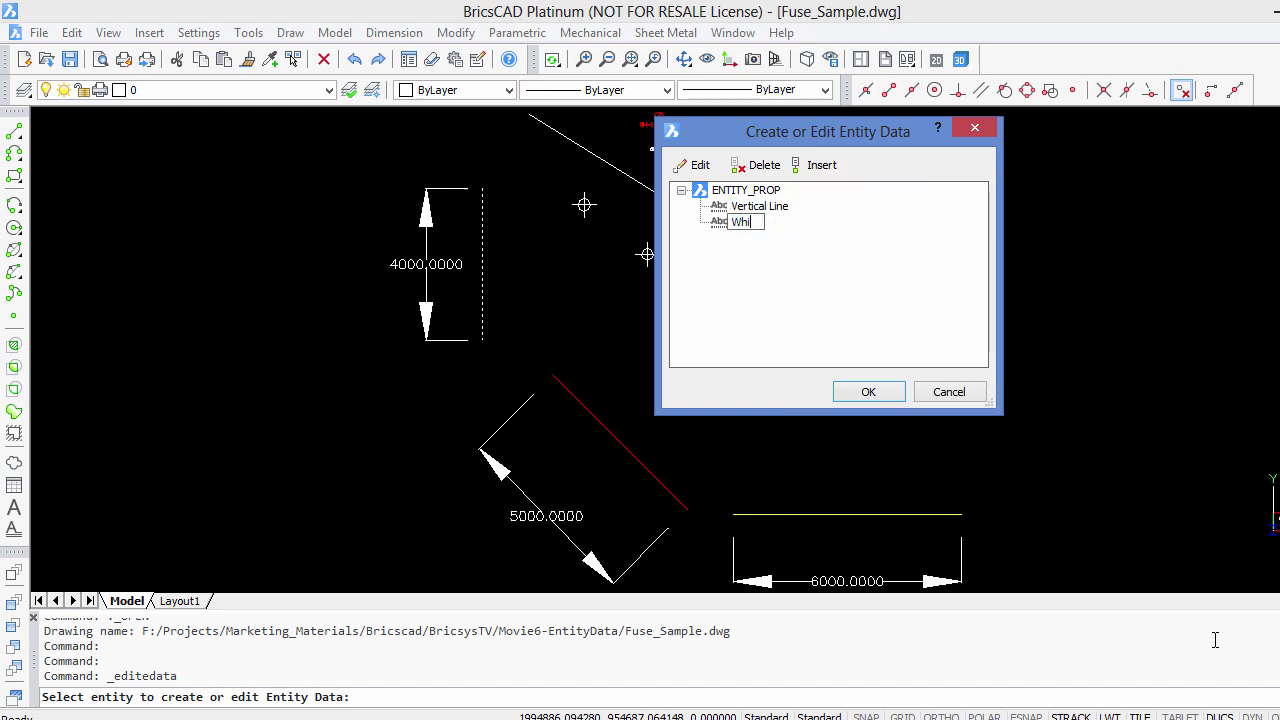
key("Return")
Add the real value 4000 under ENTITY_PROP.
key("alt+i")
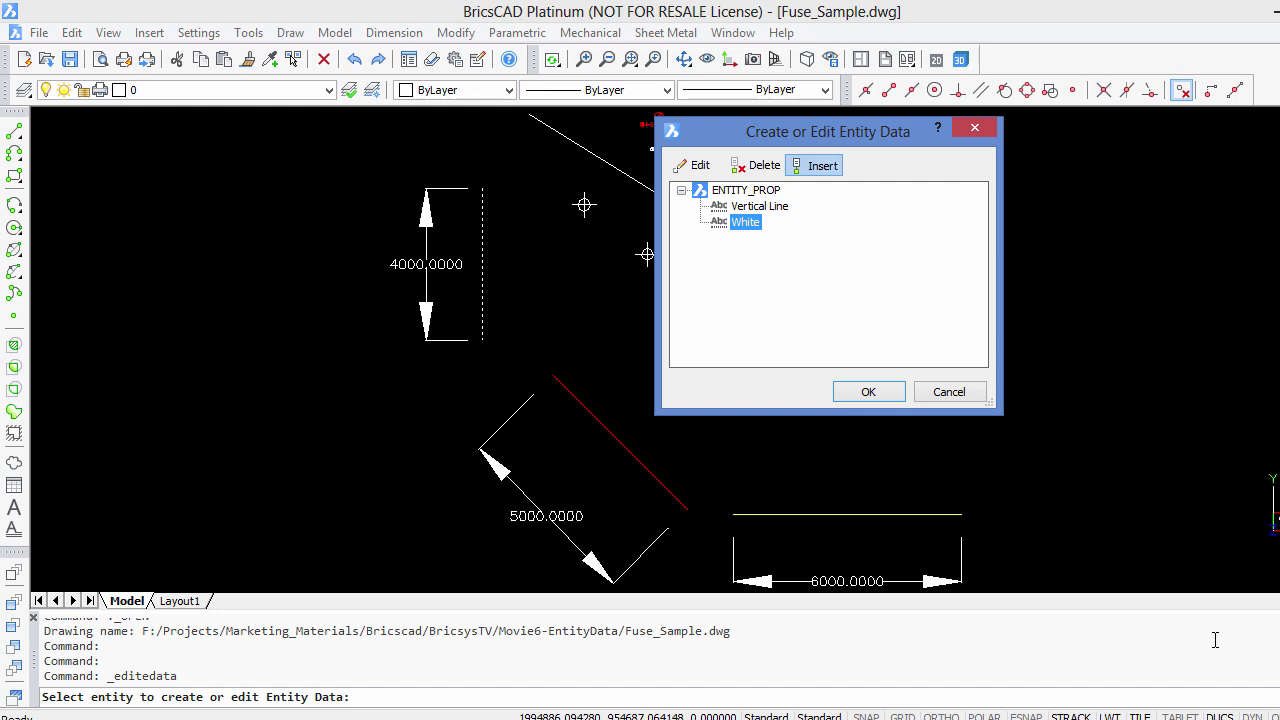
key("Down")
key("Down")
key("Down")
key("Down")
key("Down")
key("Down")
key("Down")
key("Return")
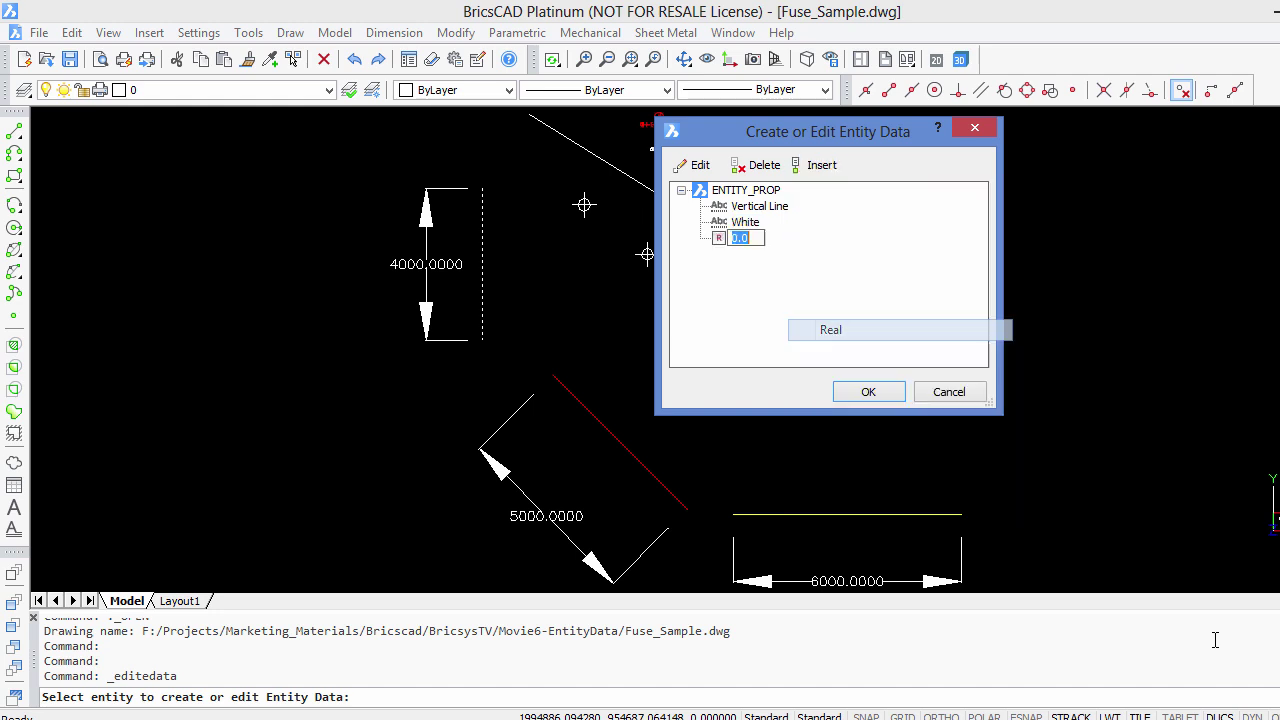
type("4000")
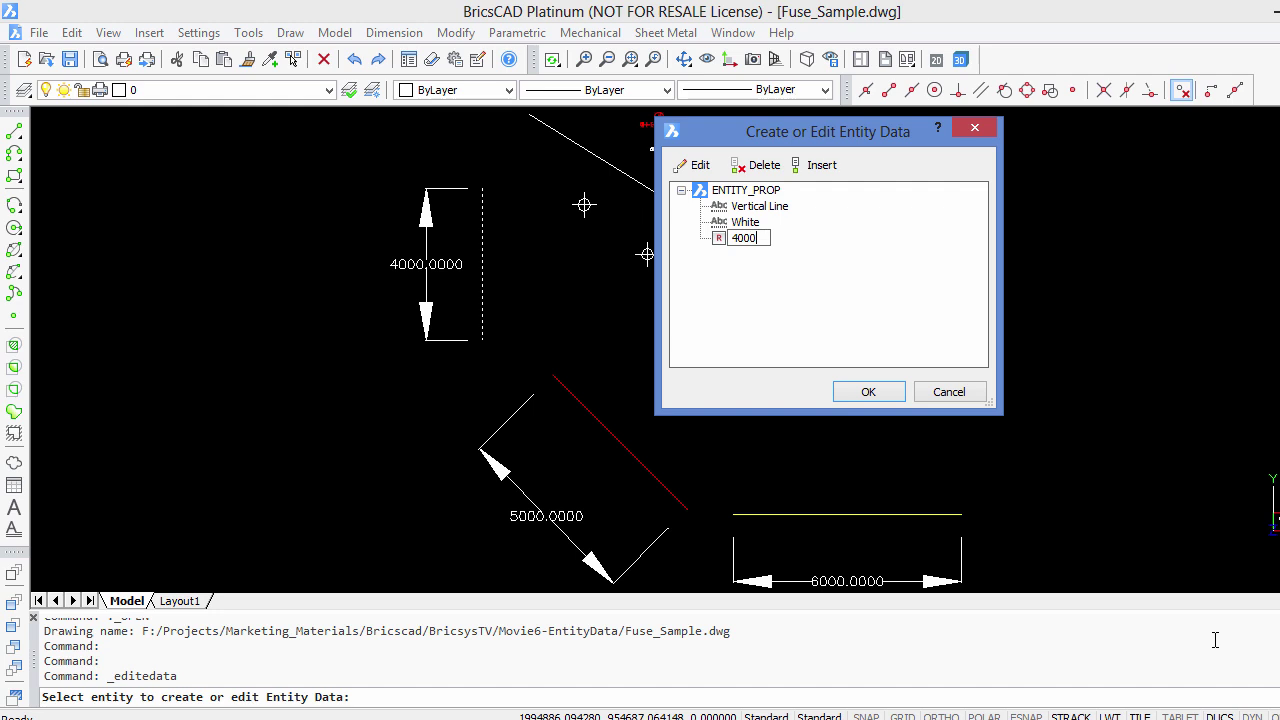
key("Return")
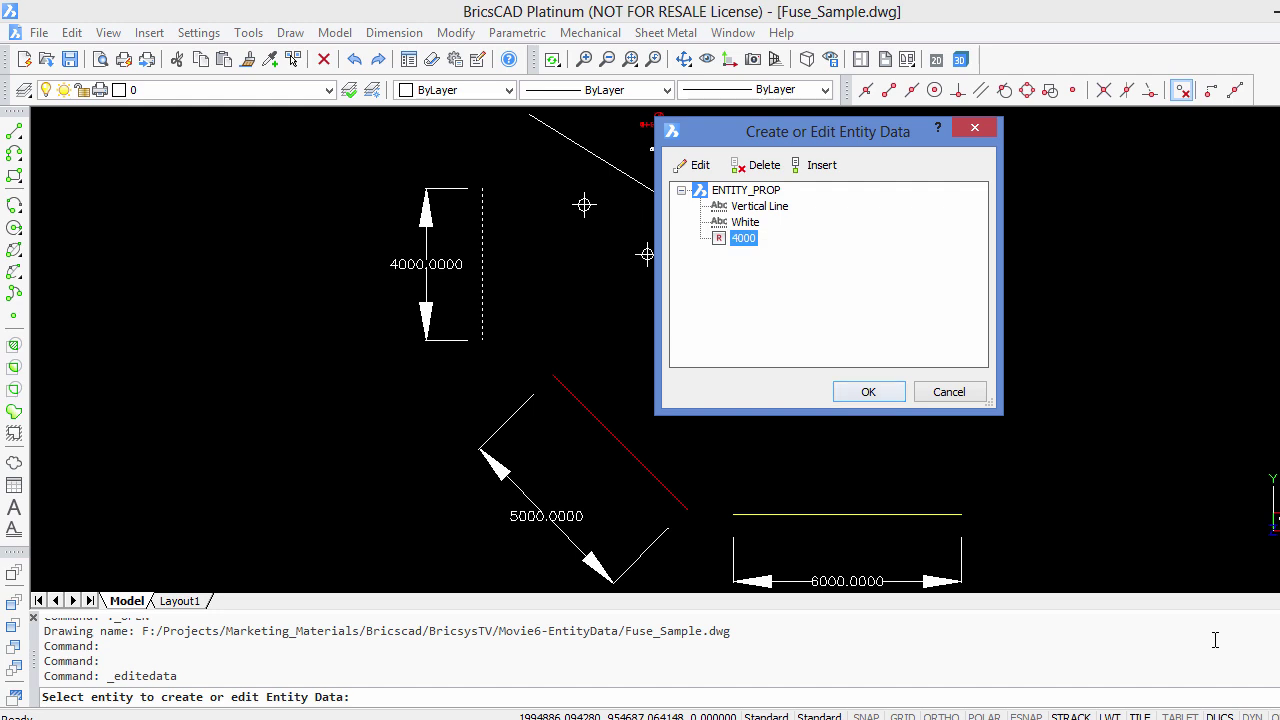
key("Return")
key("alt+t")
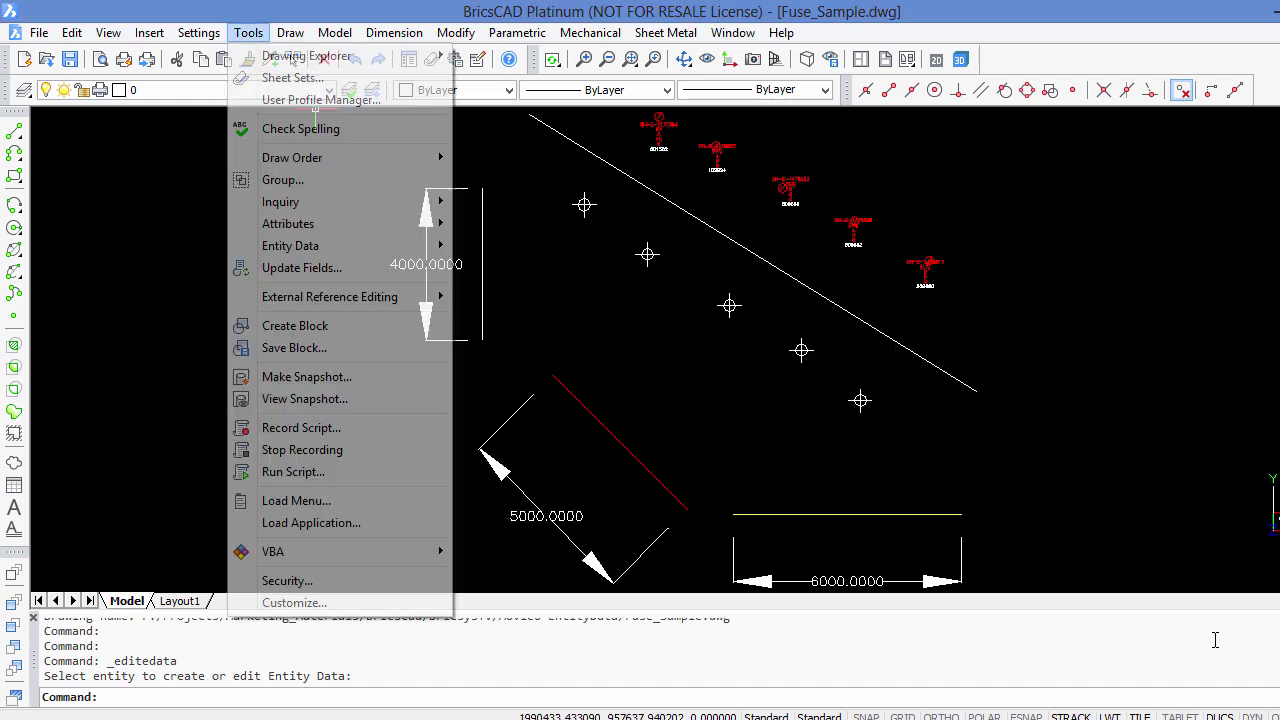
key("Down")
key("Down")
key("Down")
key("Down")
key("Down")
key("Down")
key("Down")
key("Down")
key("Down")
key("Right")
key("Return")
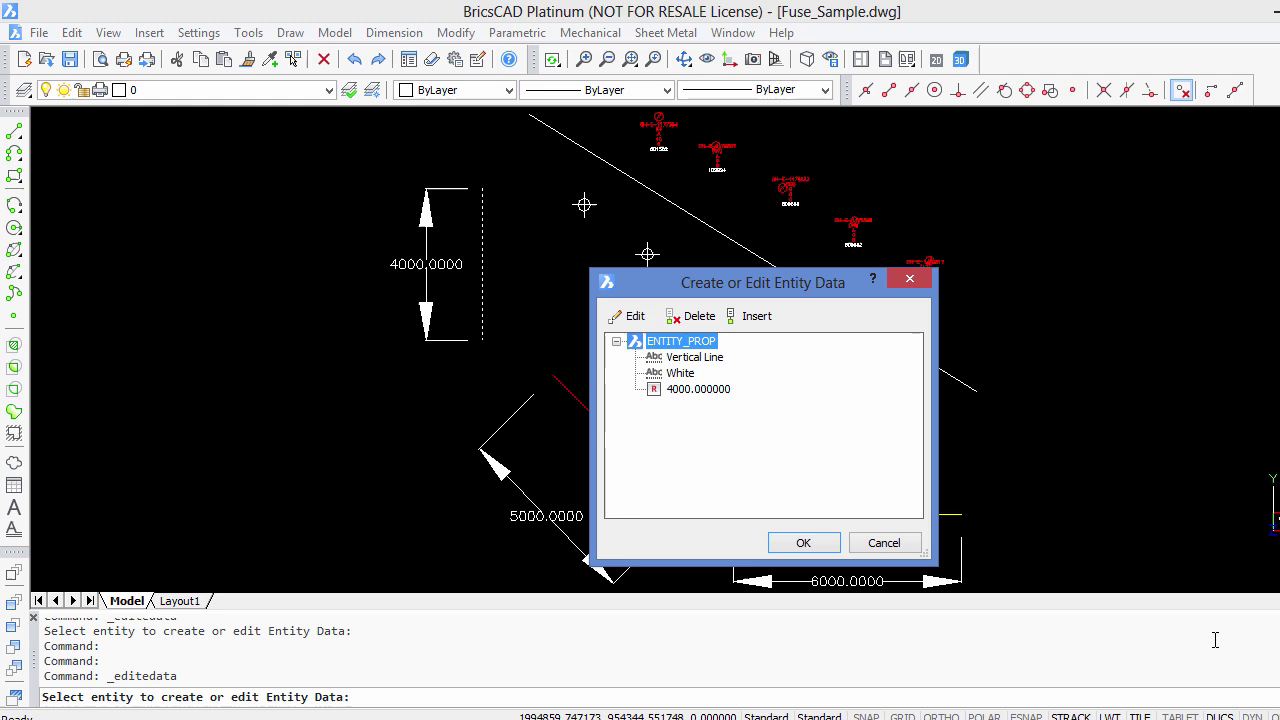
key("Return")
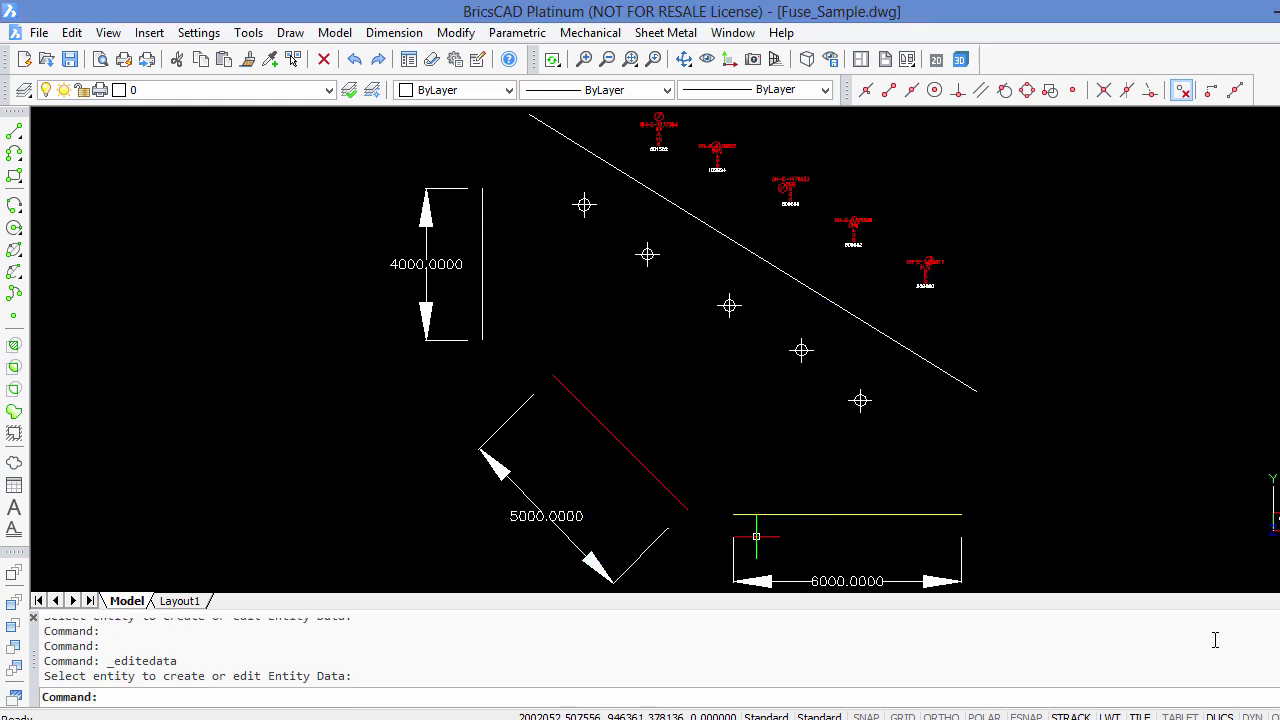
key("Return")
left_click(640, 457)
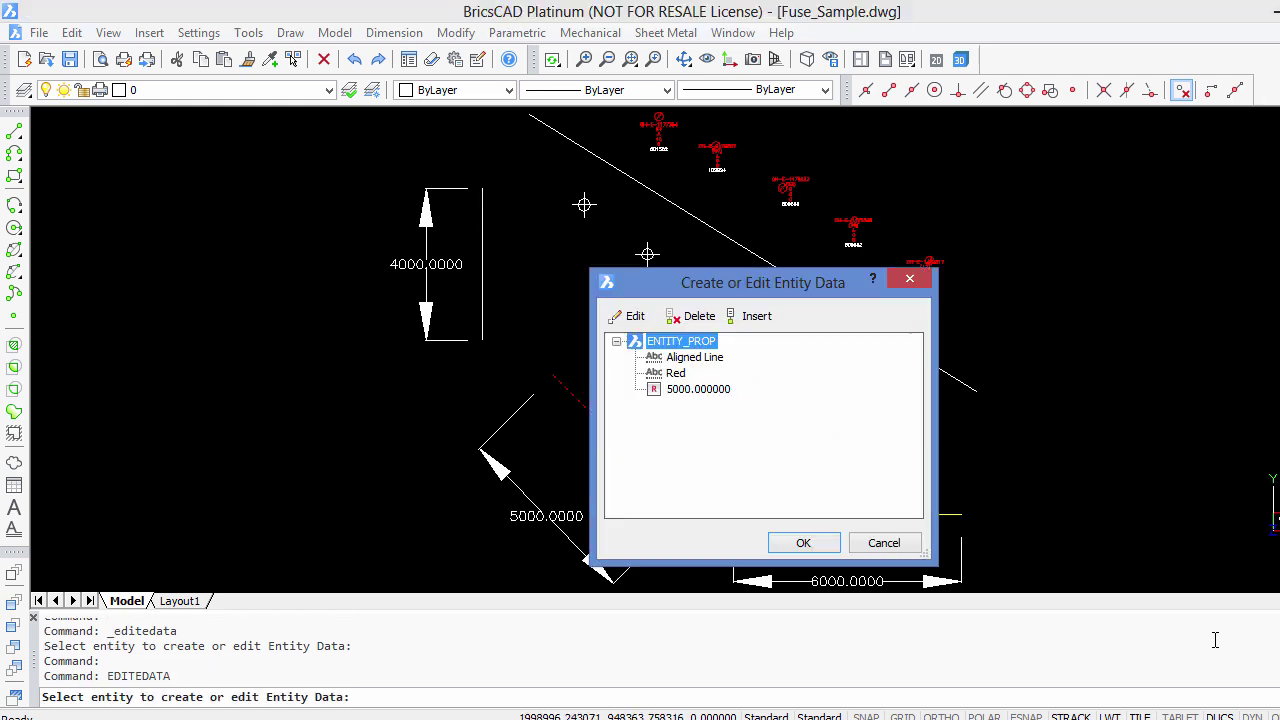
key("Return")
key("Return")
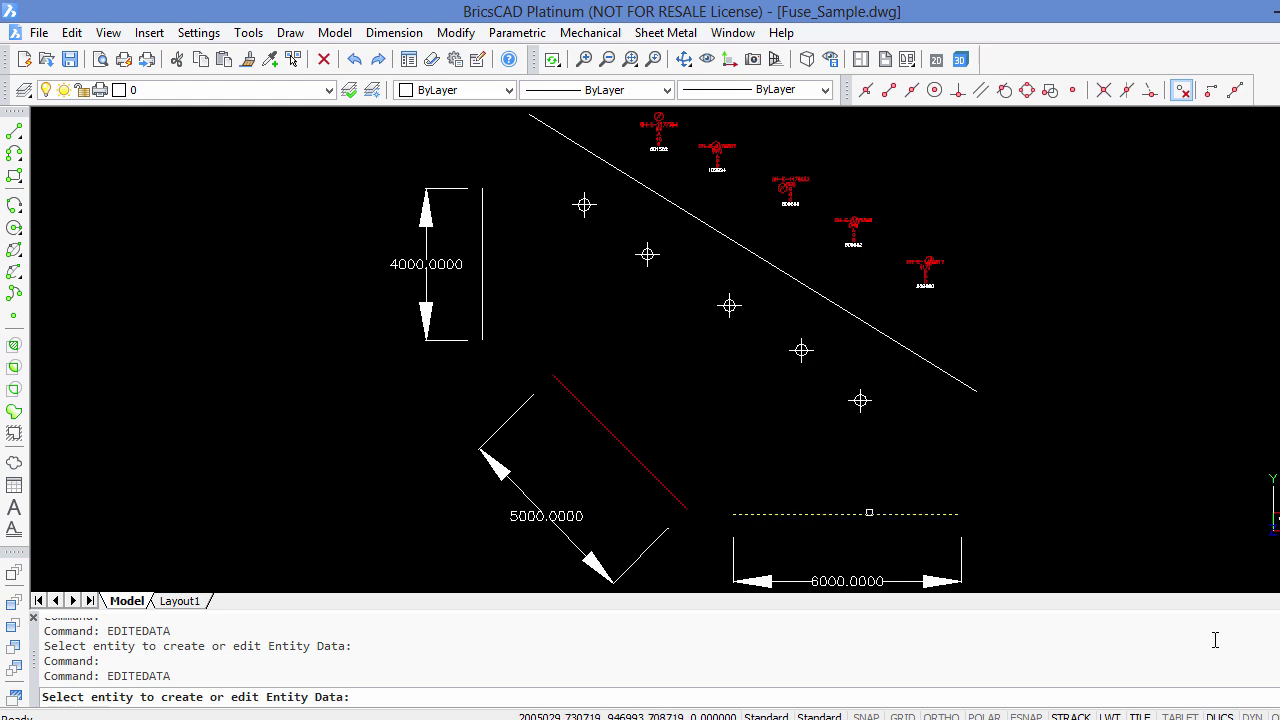
left_click(866, 514)
left_click(865, 542)
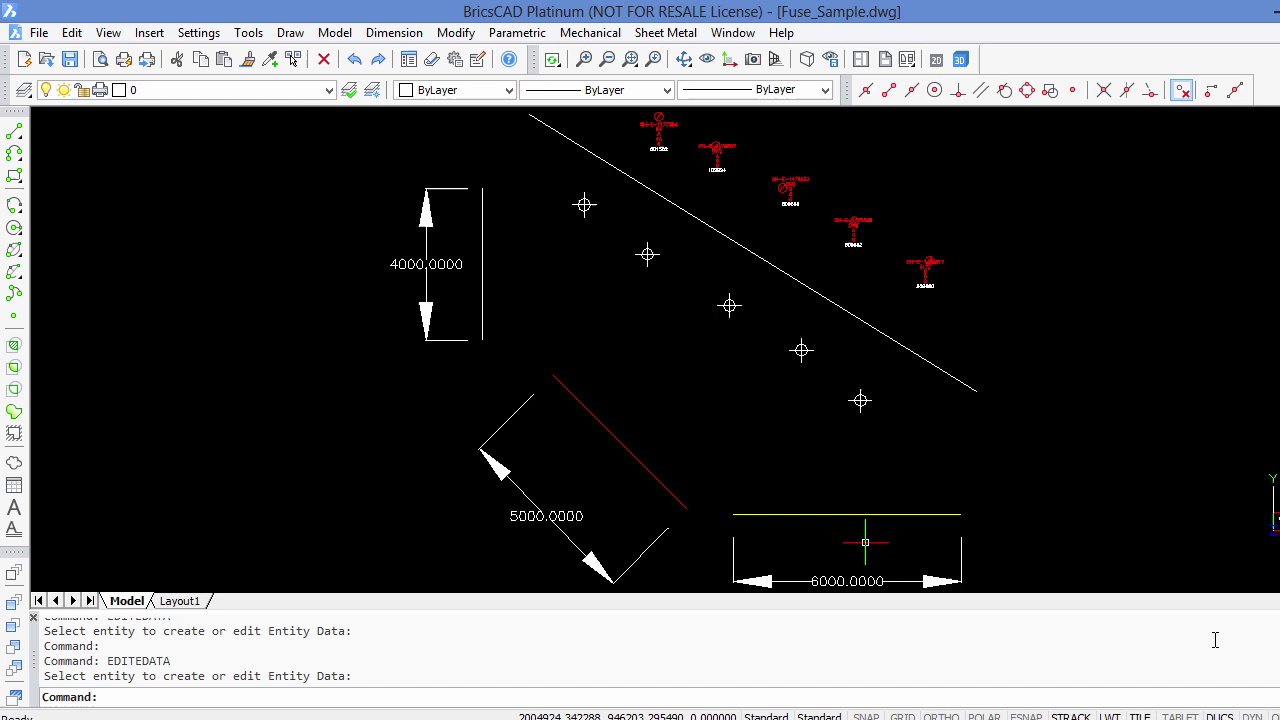
Check the second fuse block's attributes, then load att2xd and run ATT2XD.
double_click(722, 156)
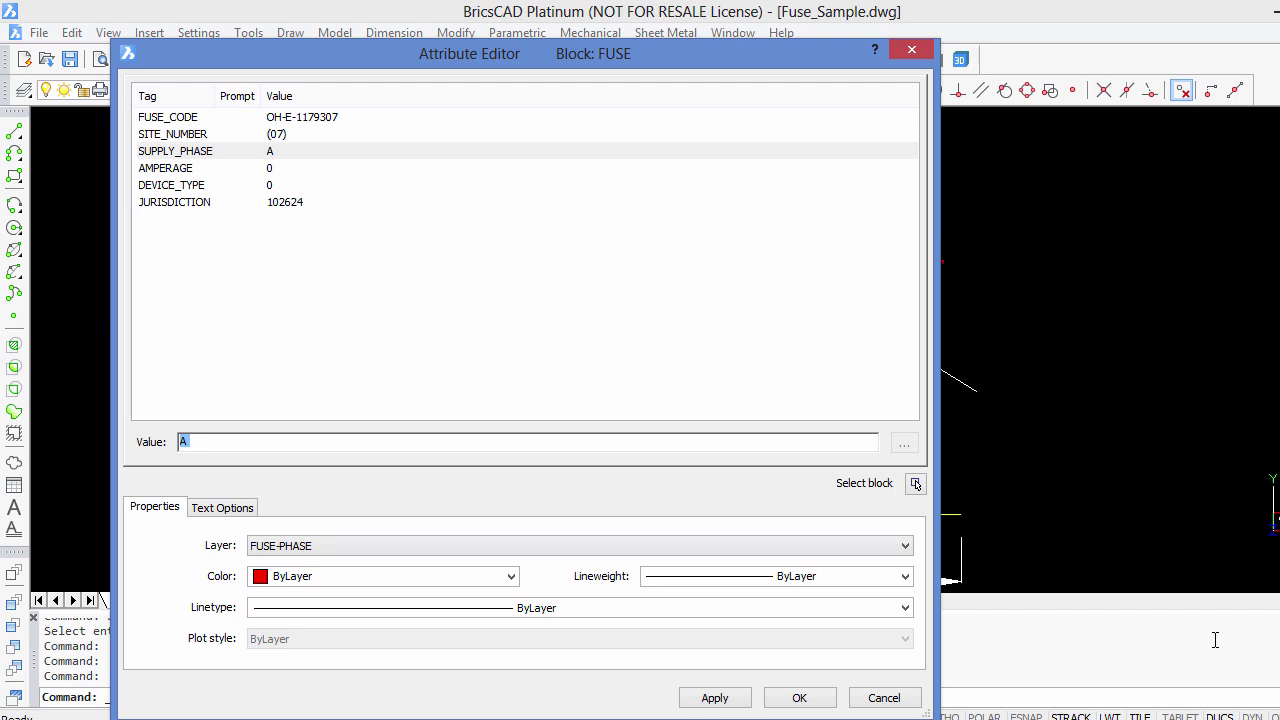
key("Escape")
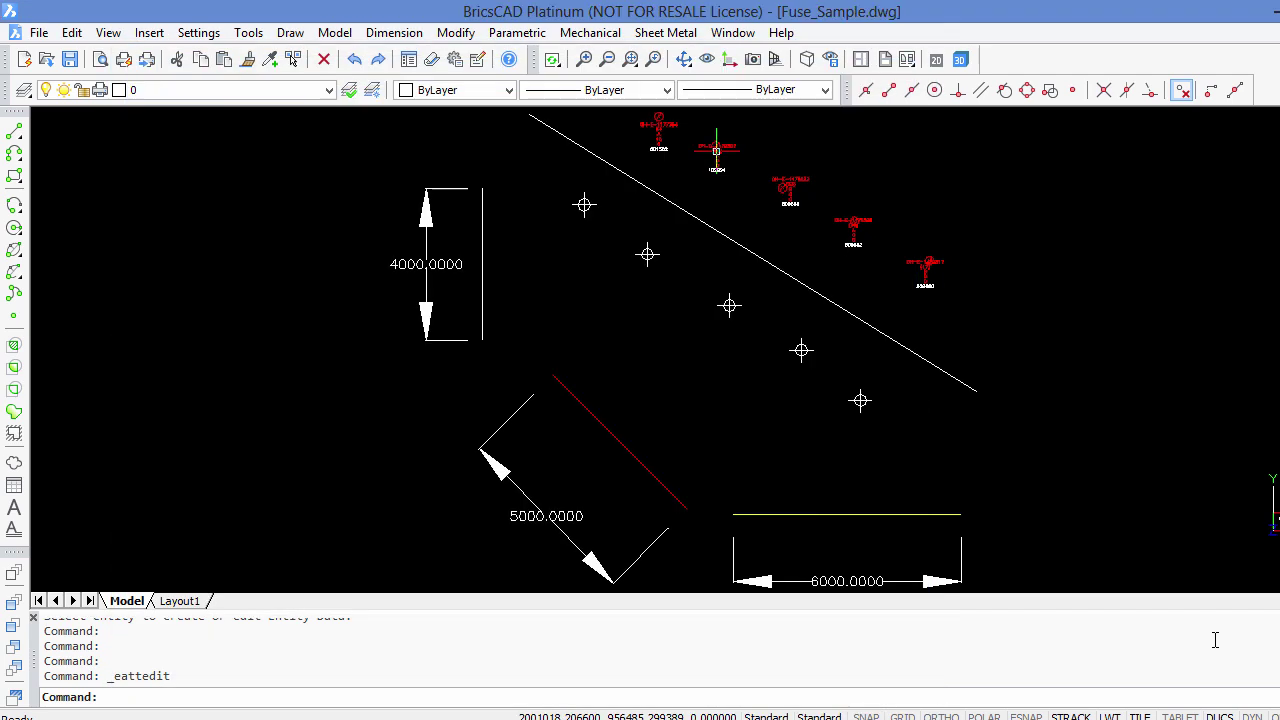
type("(load \"att2xd\")")
key("Return")
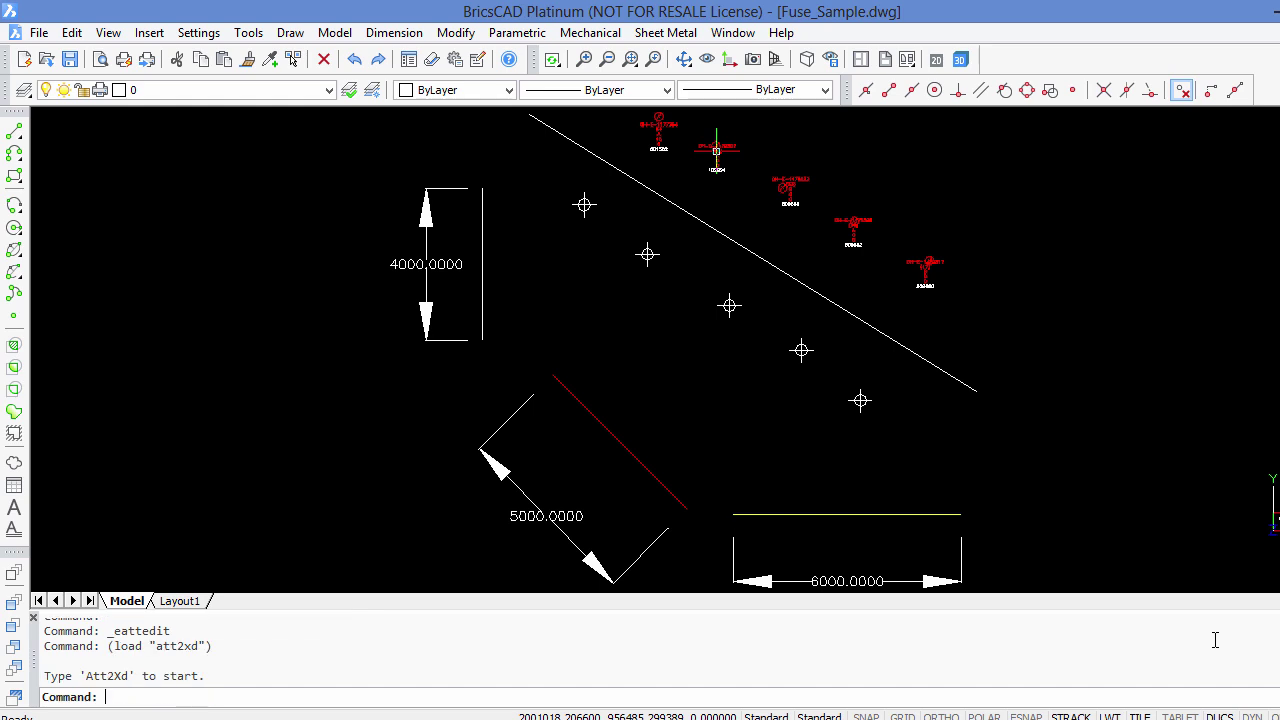
type("ATT2XD")
key("Return")
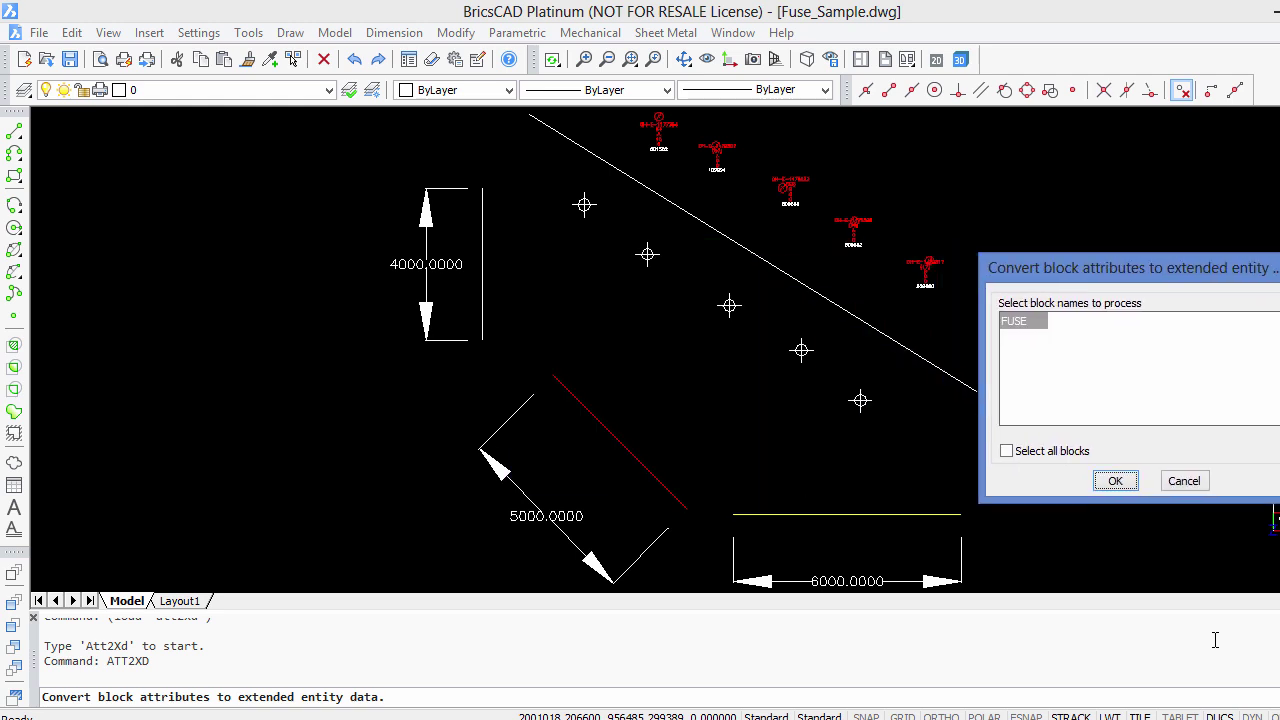
Choose the FUSE block and select all five fuse blocks to convert their attributes.
key("Return")
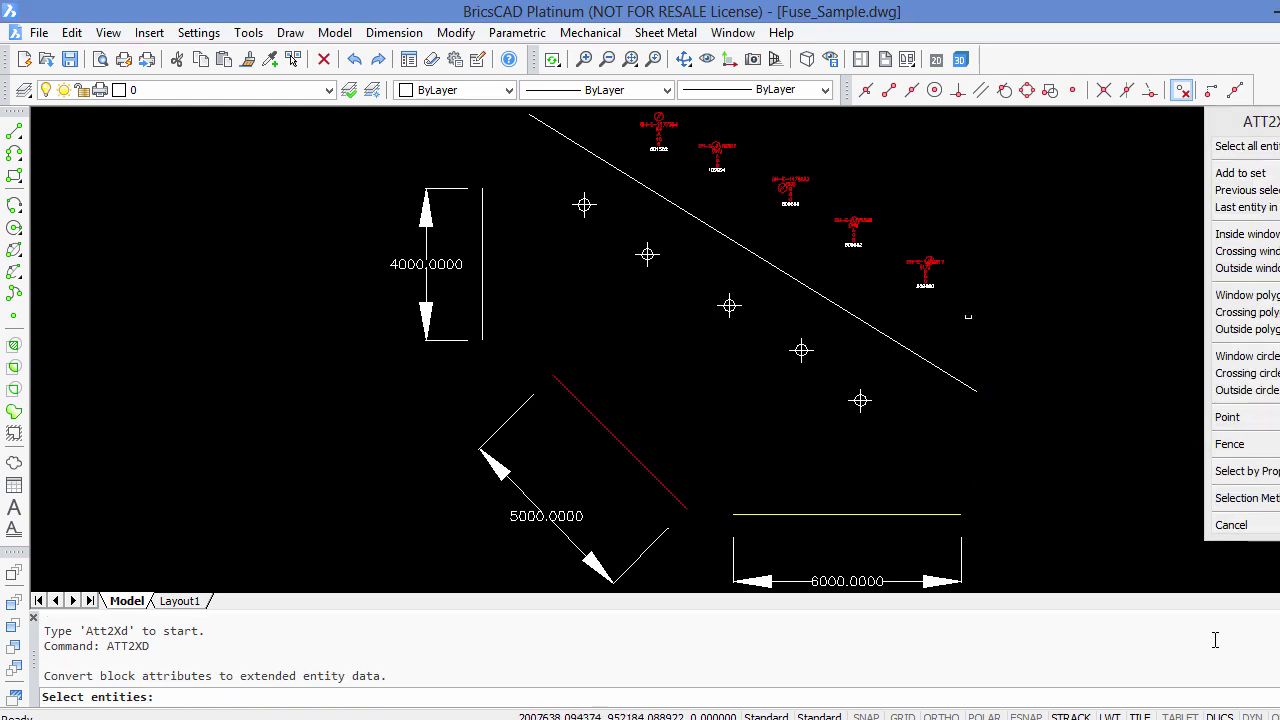
left_click(933, 260)
left_click(853, 222)
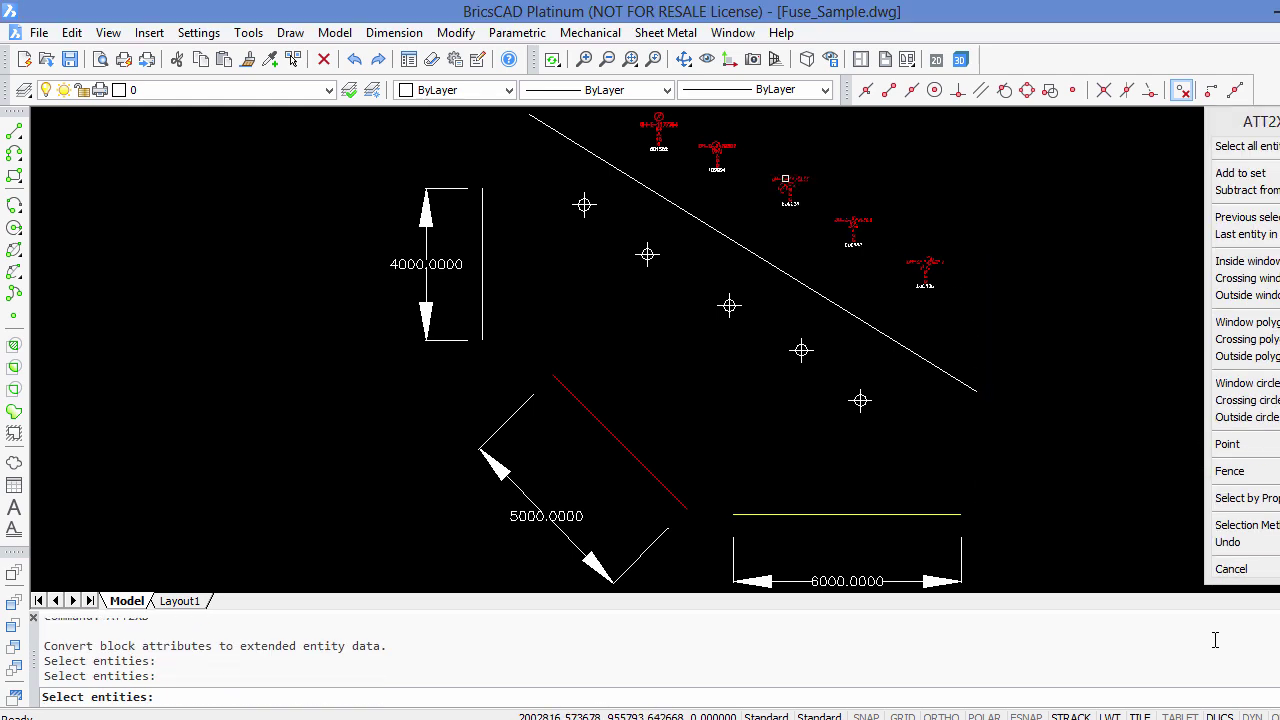
left_click(785, 181)
left_click(716, 150)
left_click(658, 121)
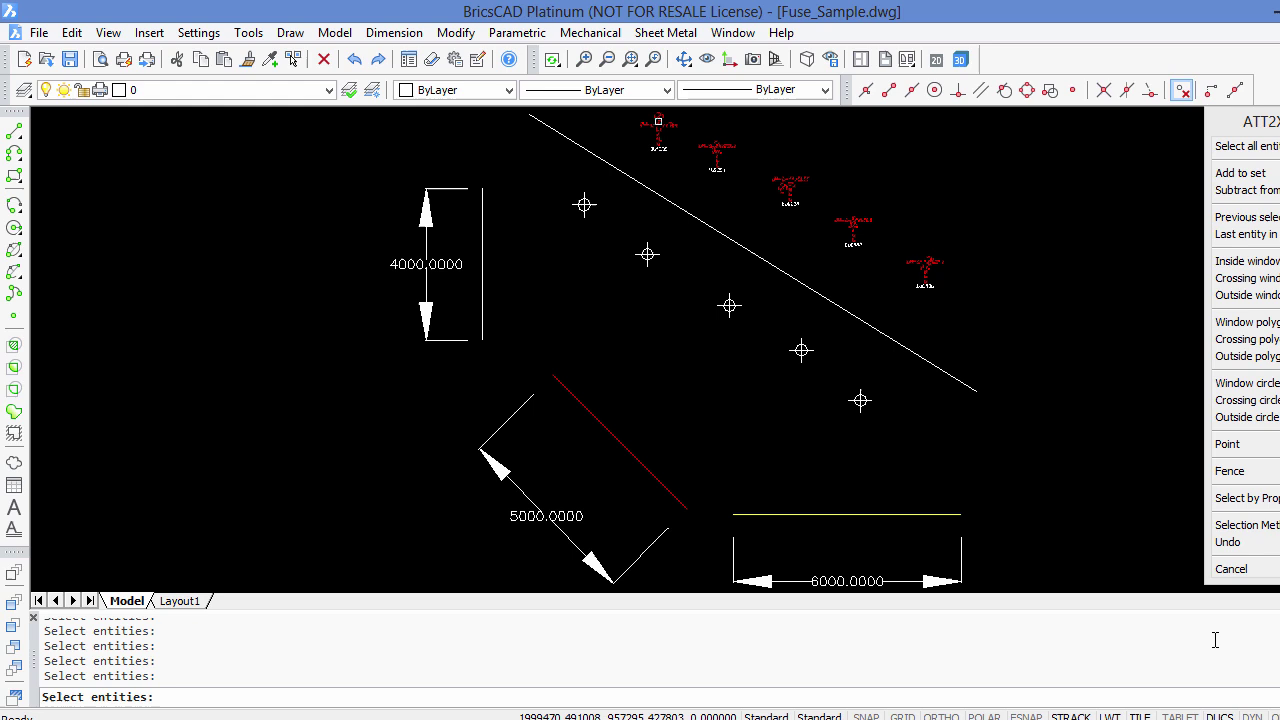
key("Return")
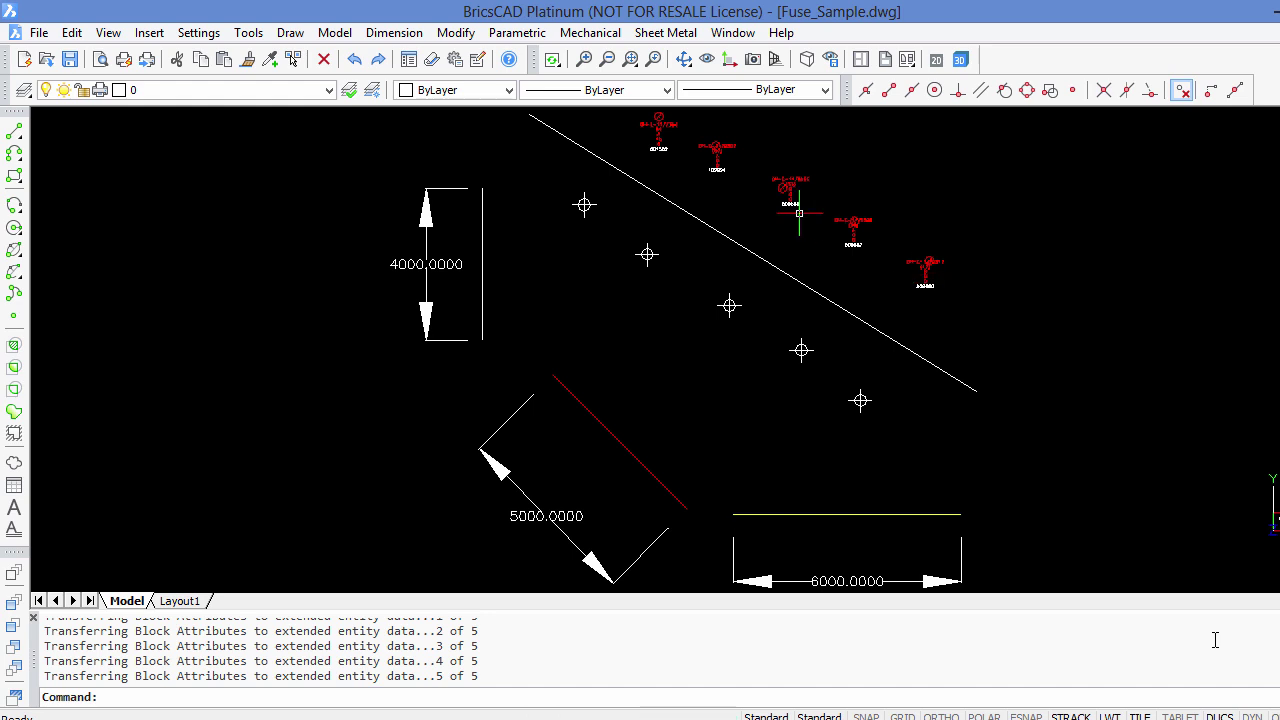
Inspect a fuse block's entity data tree showing its FUSE values and ADE entry, then close it.
left_click(248, 32)
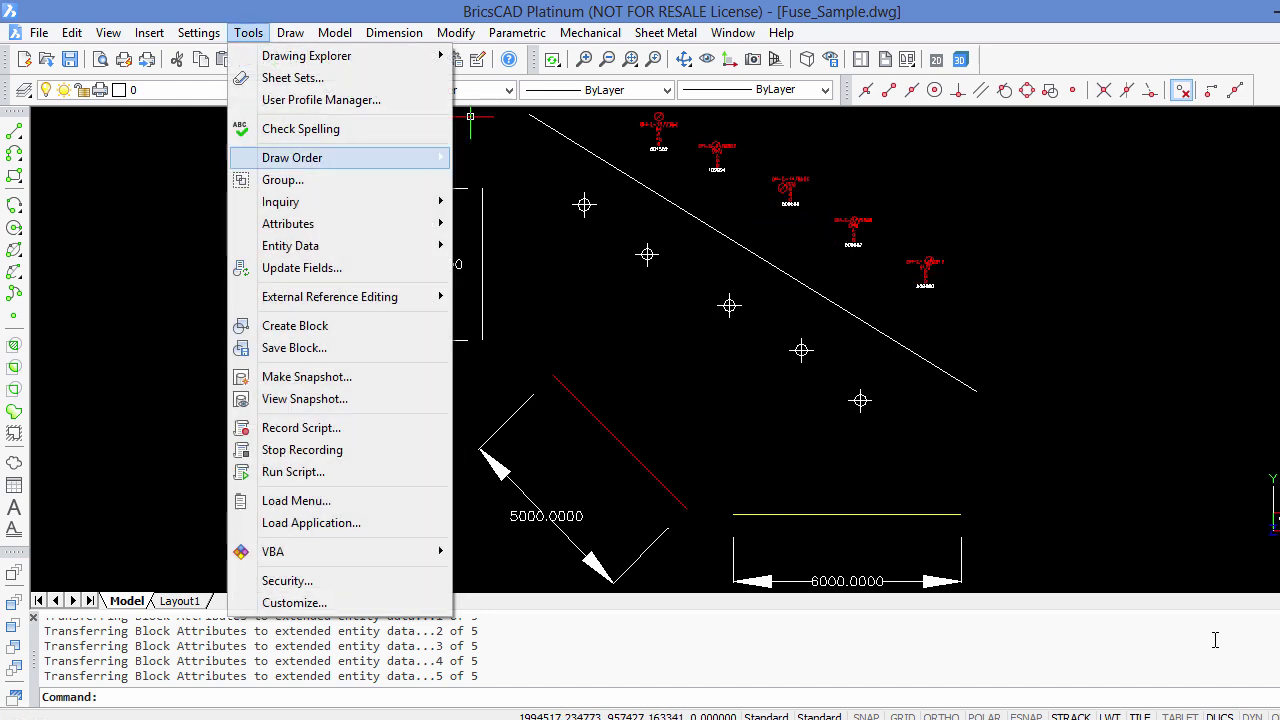
mouse_move(300, 245)
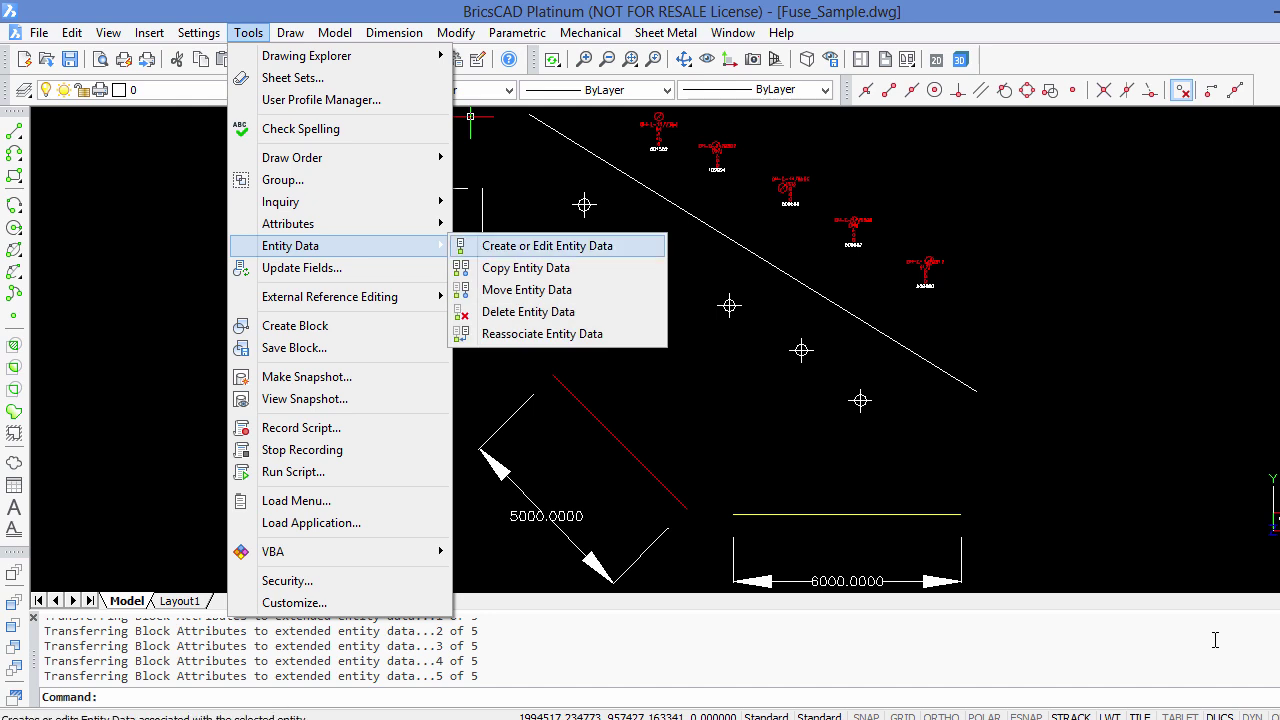
left_click(547, 245)
left_click(800, 194)
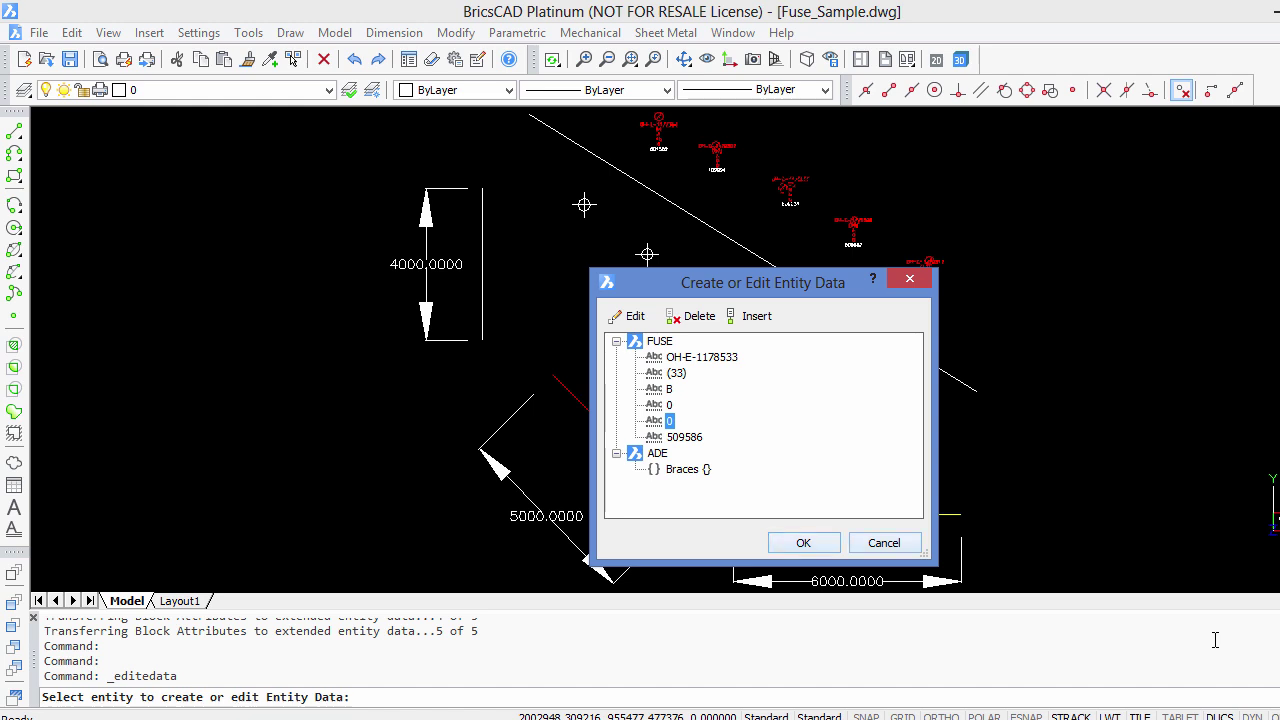
key("Return")
Copy the 'fuse' application entity data from a red fuse block to the lower-right point marker.
key("alt+t")
key("Down")
key("Down")
key("Down")
key("Down")
key("Down")
key("Down")
key("Down")
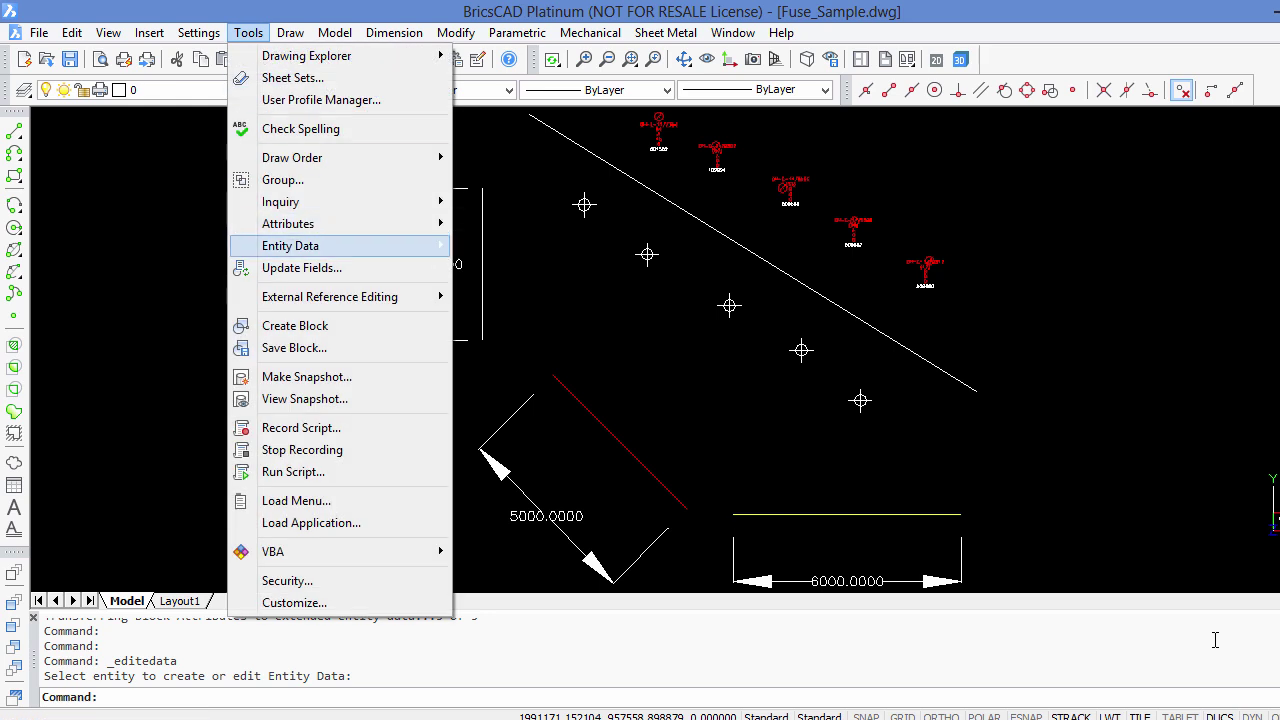
key("Right")
key("Down")
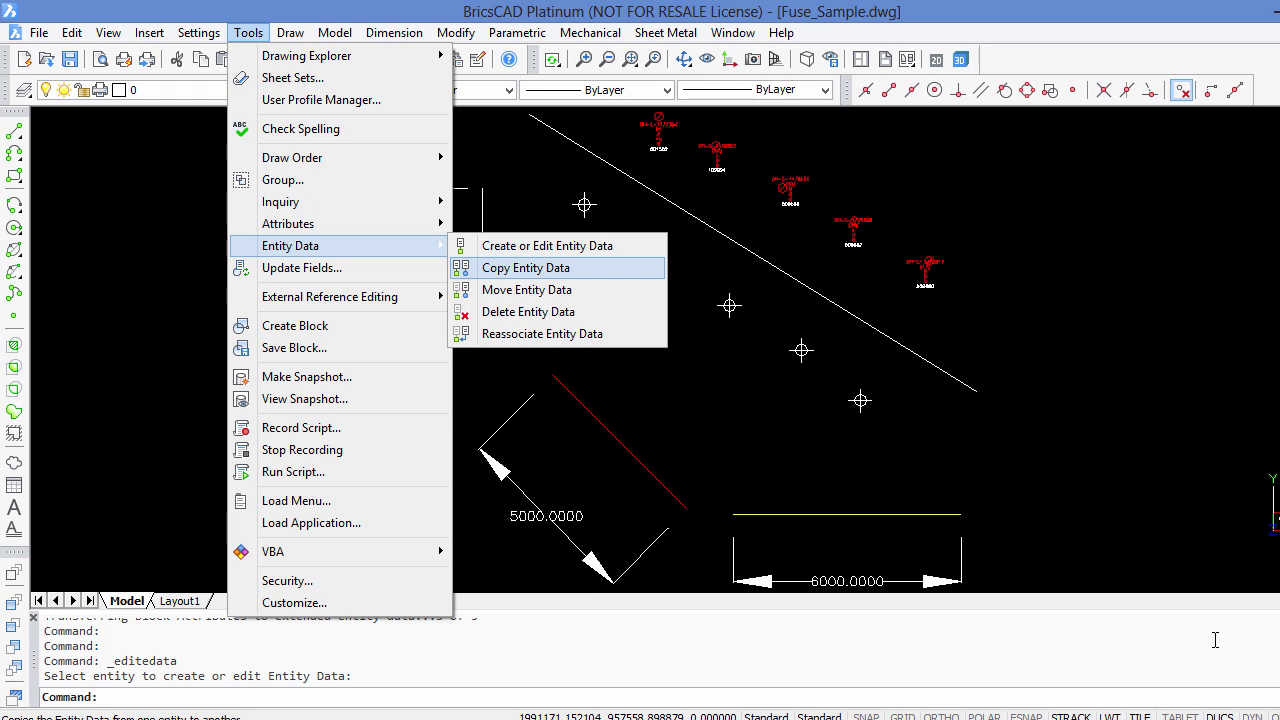
key("Return")
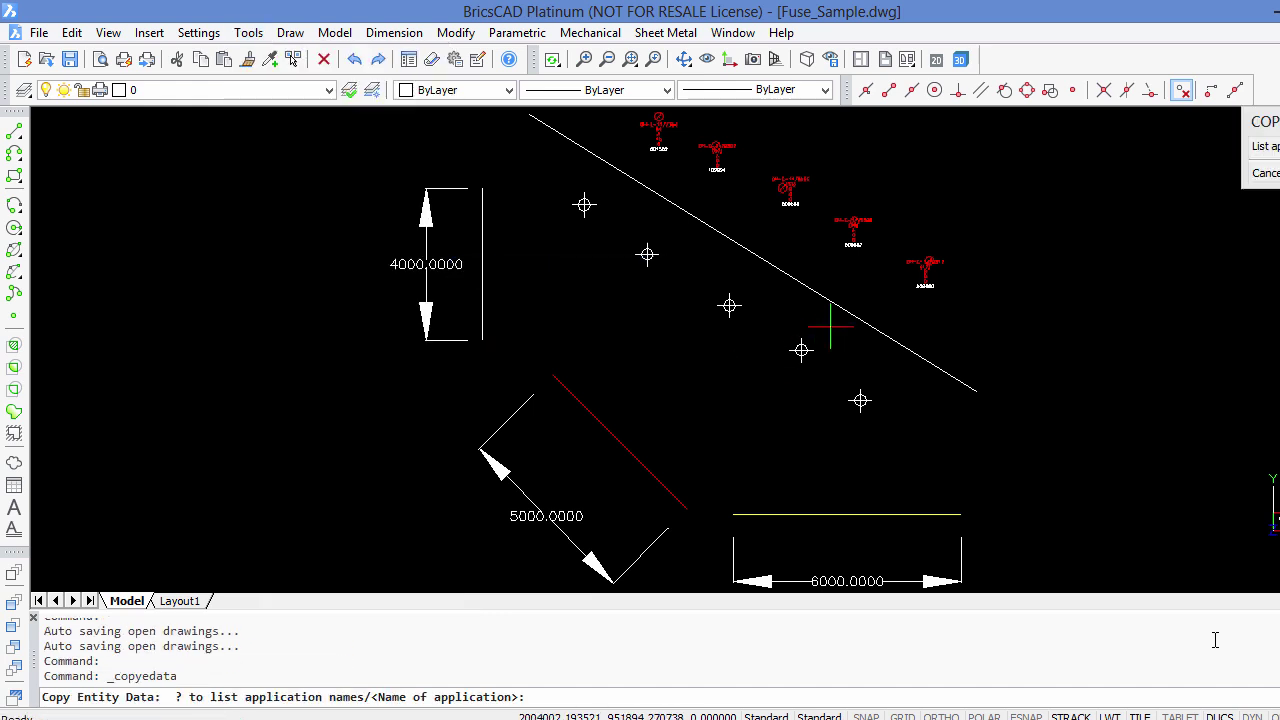
type("fuse")
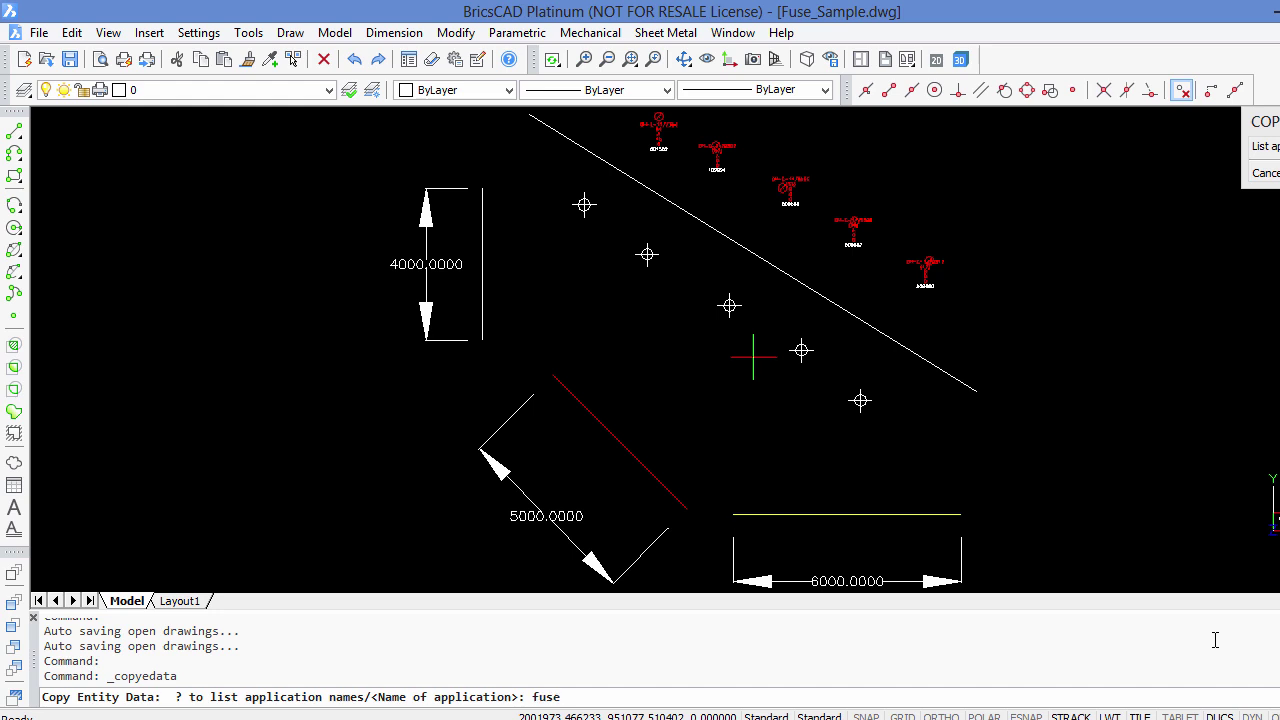
key("Return")
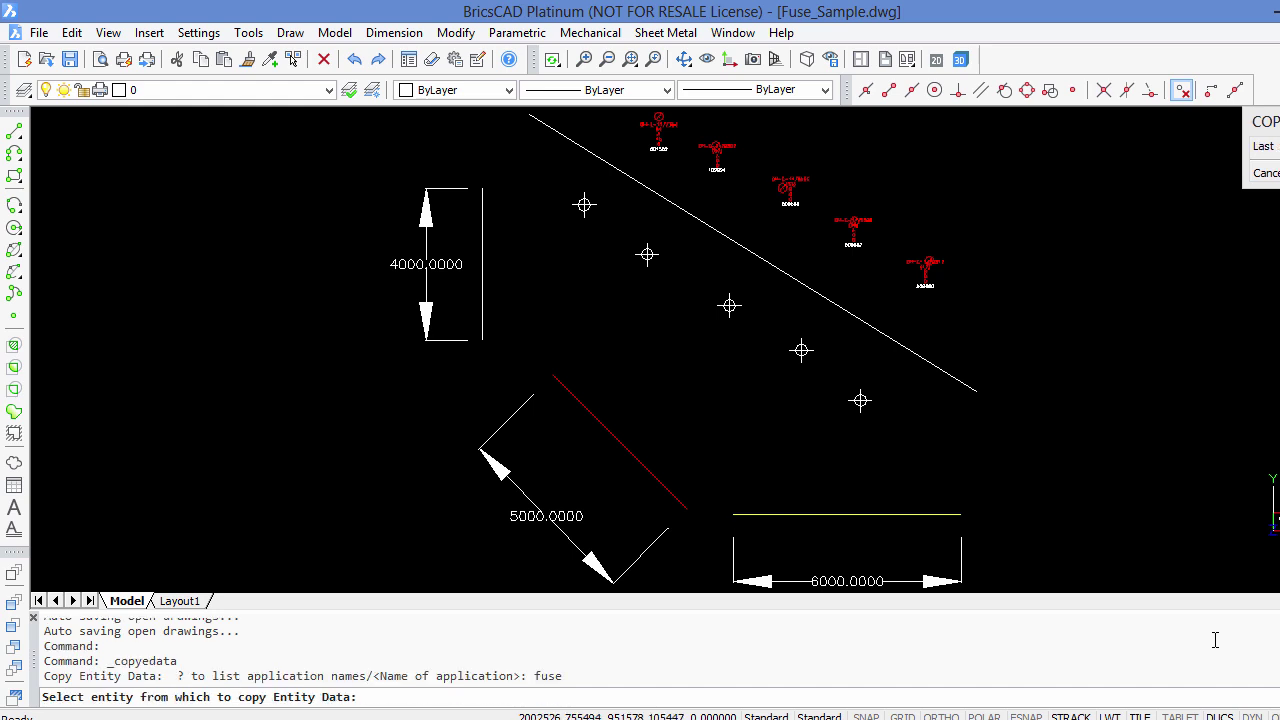
left_click(922, 258)
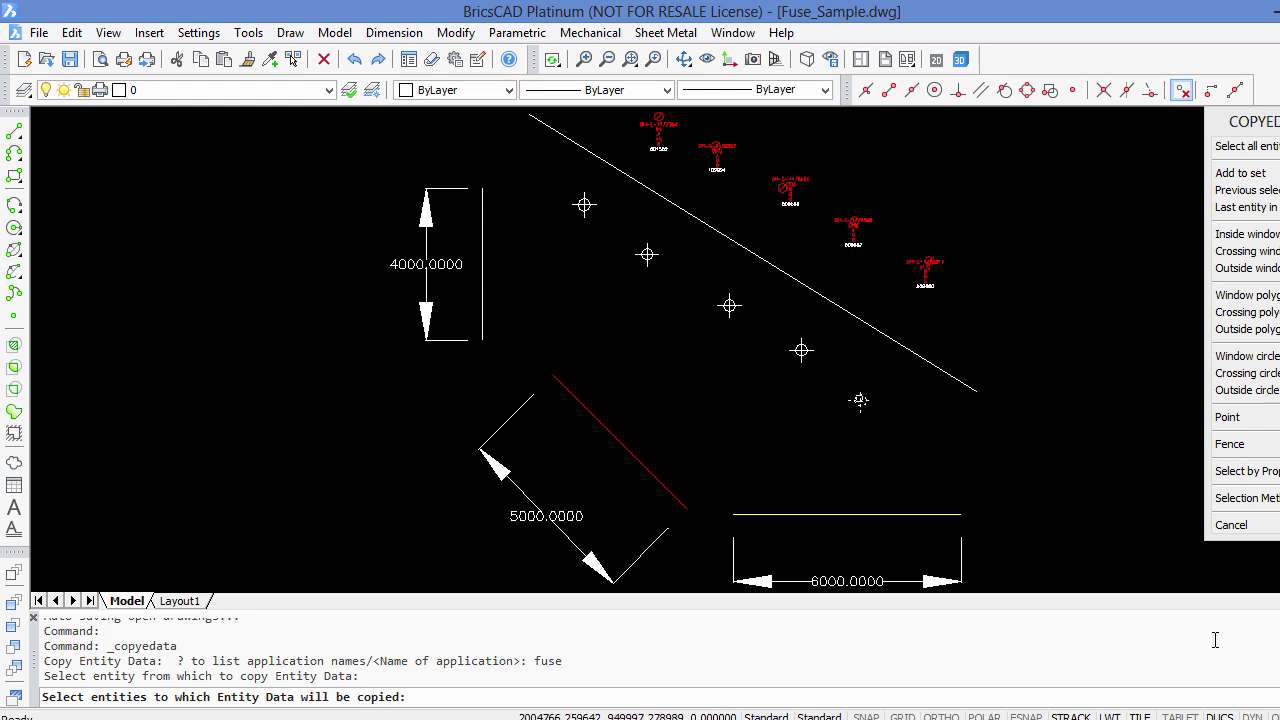
key("Return")
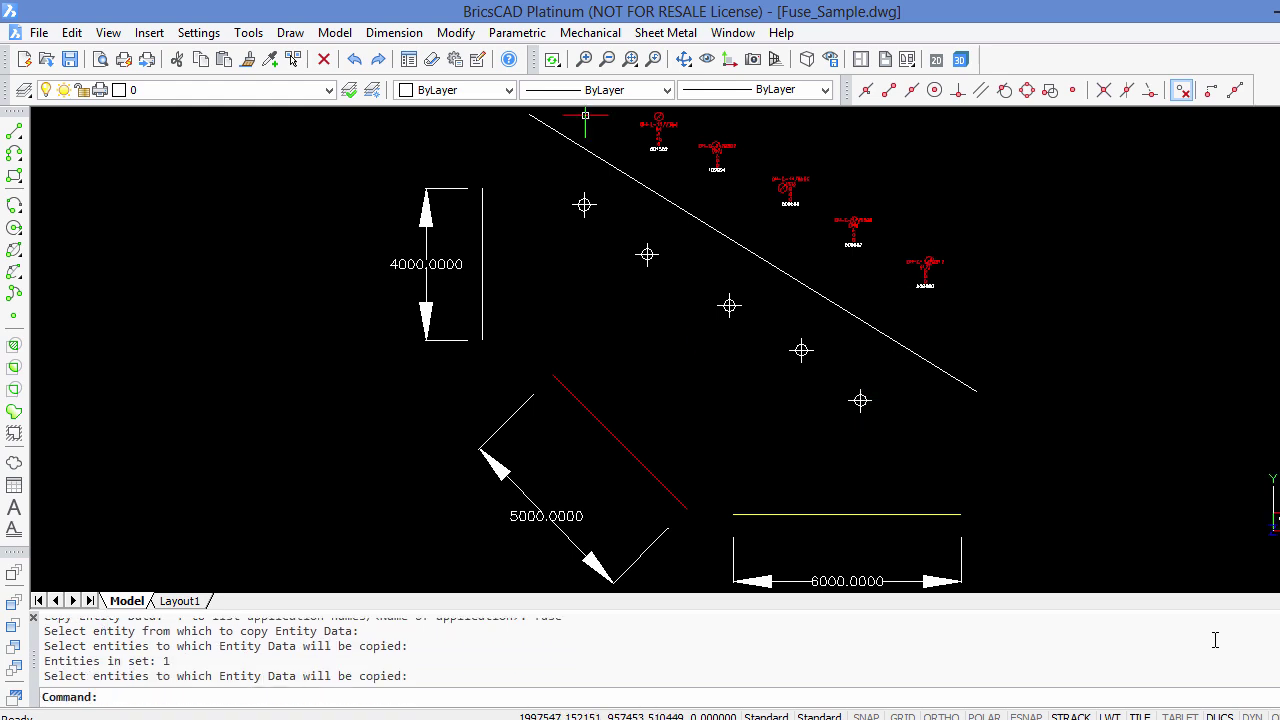
key("alt+t")
key("Down")
key("Down")
key("Down")
key("Down")
key("Down")
key("Down")
key("Down")
key("Right")
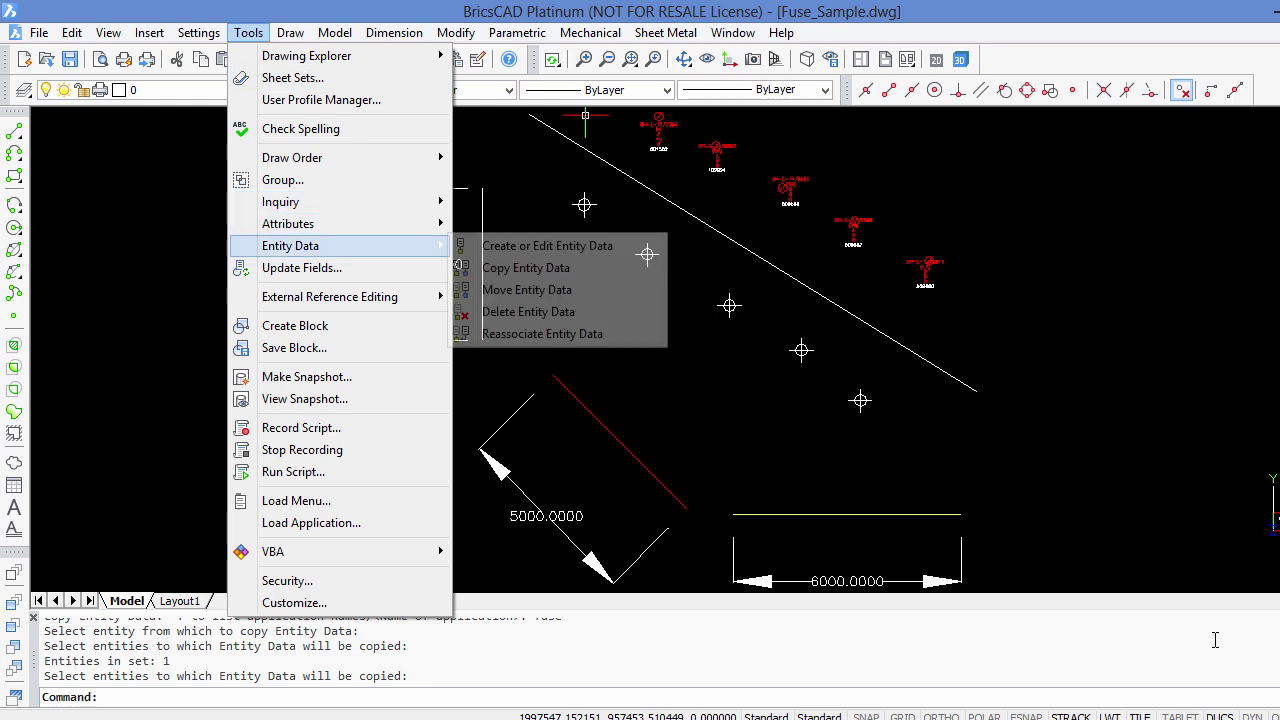
key("Return")
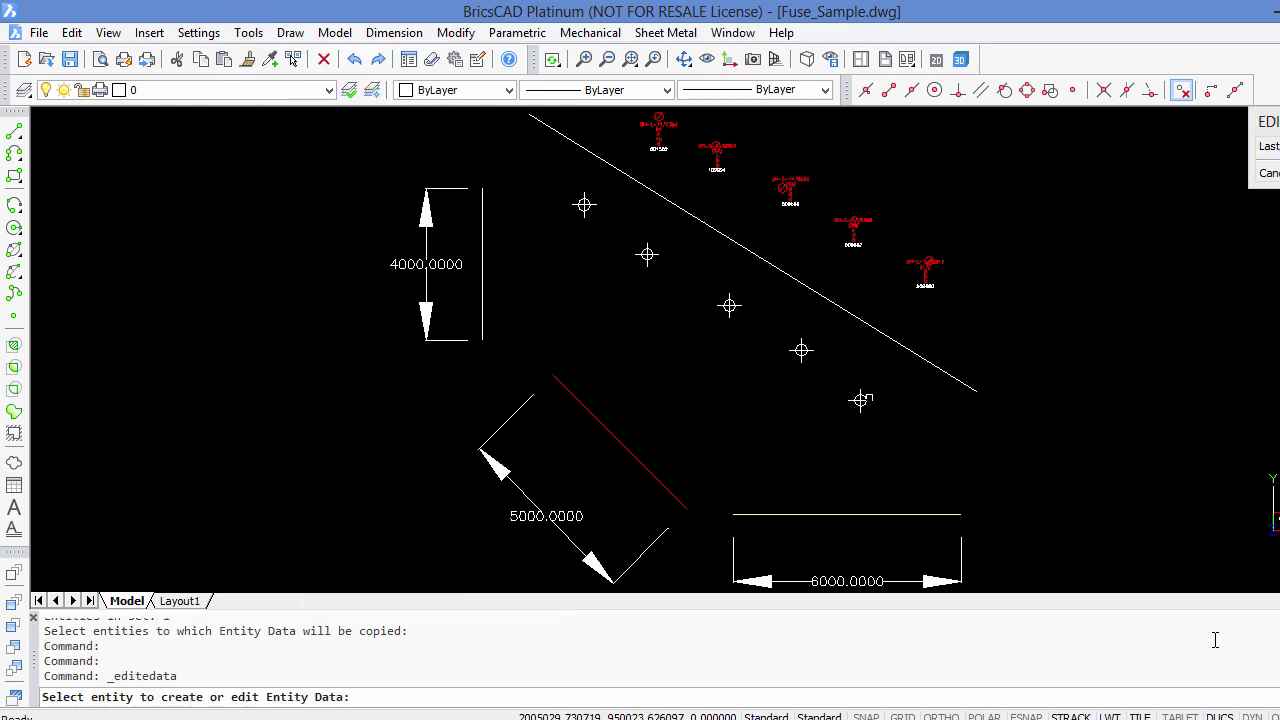
left_click(861, 400)
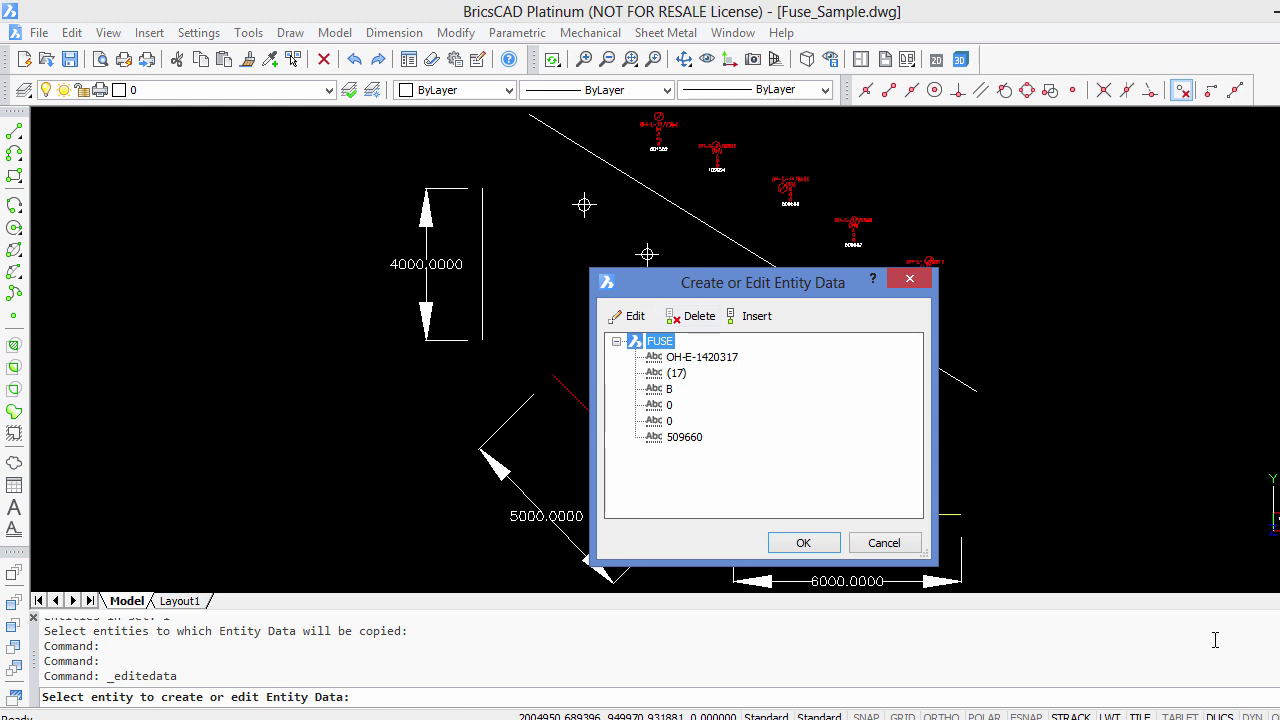
key("Escape")
Browse the Move, Delete and Reassociate Entity Data tools, then close the menus.
key("alt+t")
key("Down")
key("Down")
key("Down")
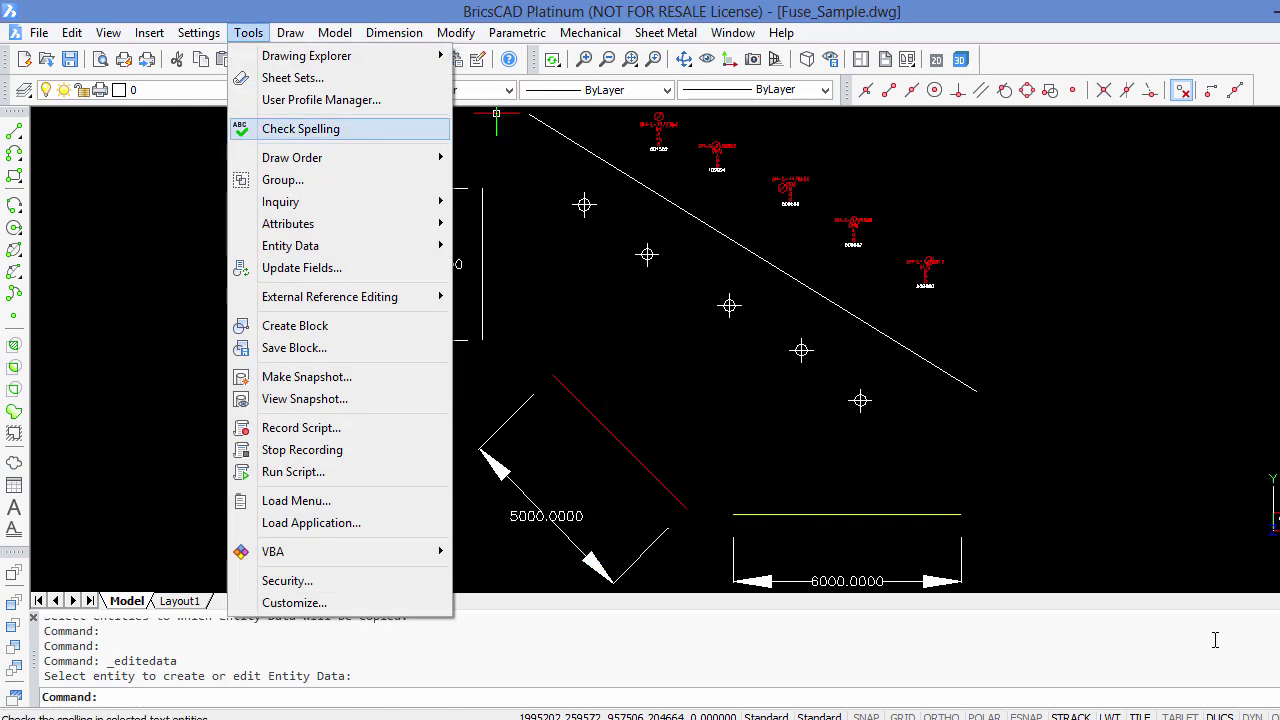
key("Down")
key("Down")
key("Down")
key("Down")
key("Down")
key("Right")
key("Down")
key("Down")
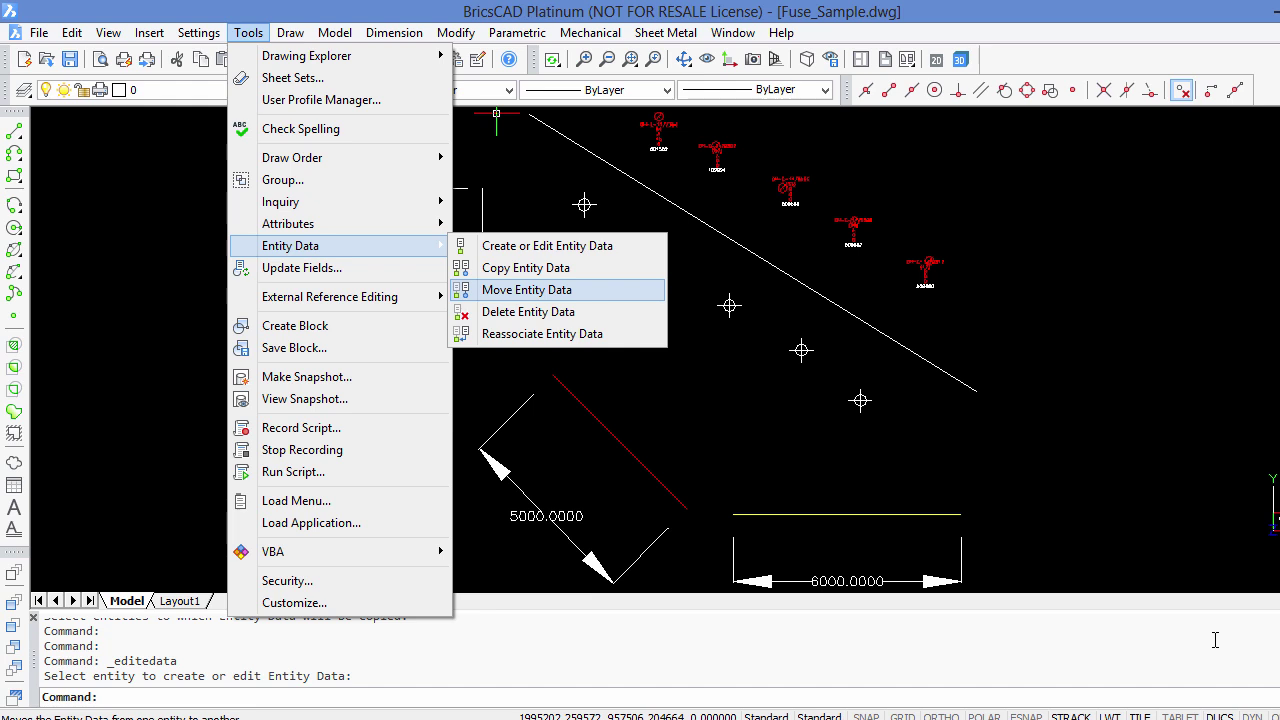
key("Down")
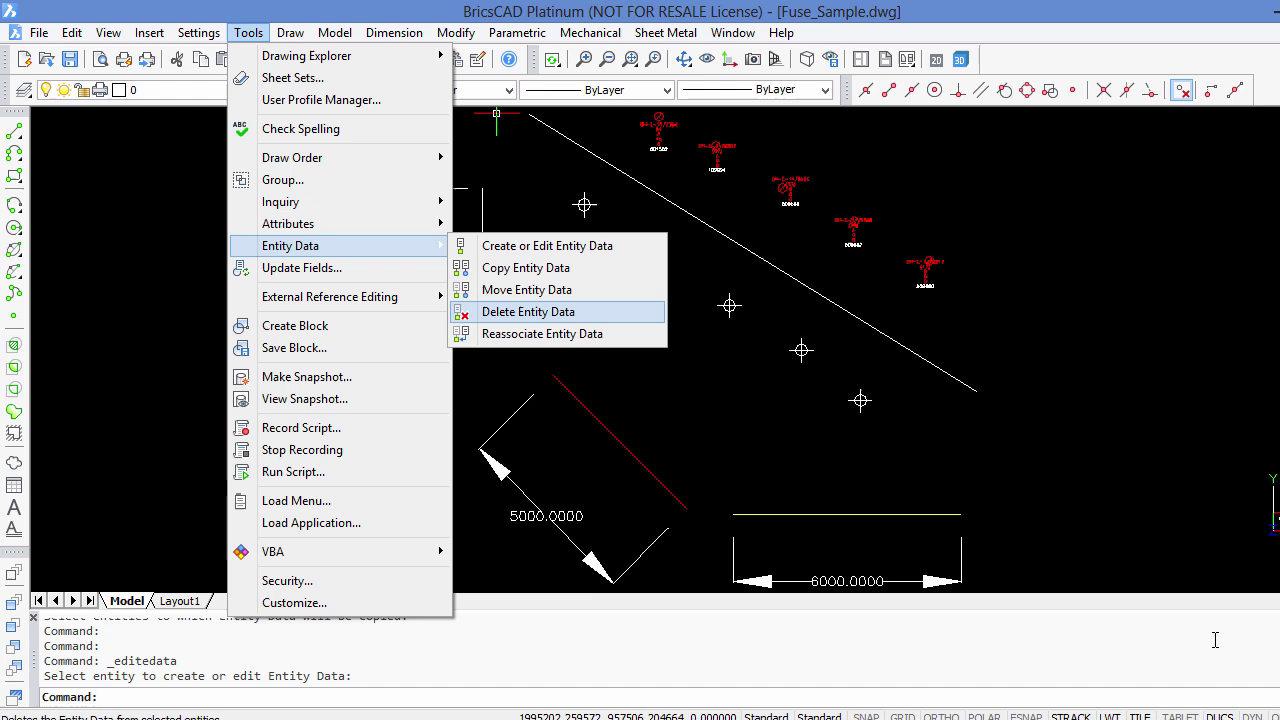
key("Down")
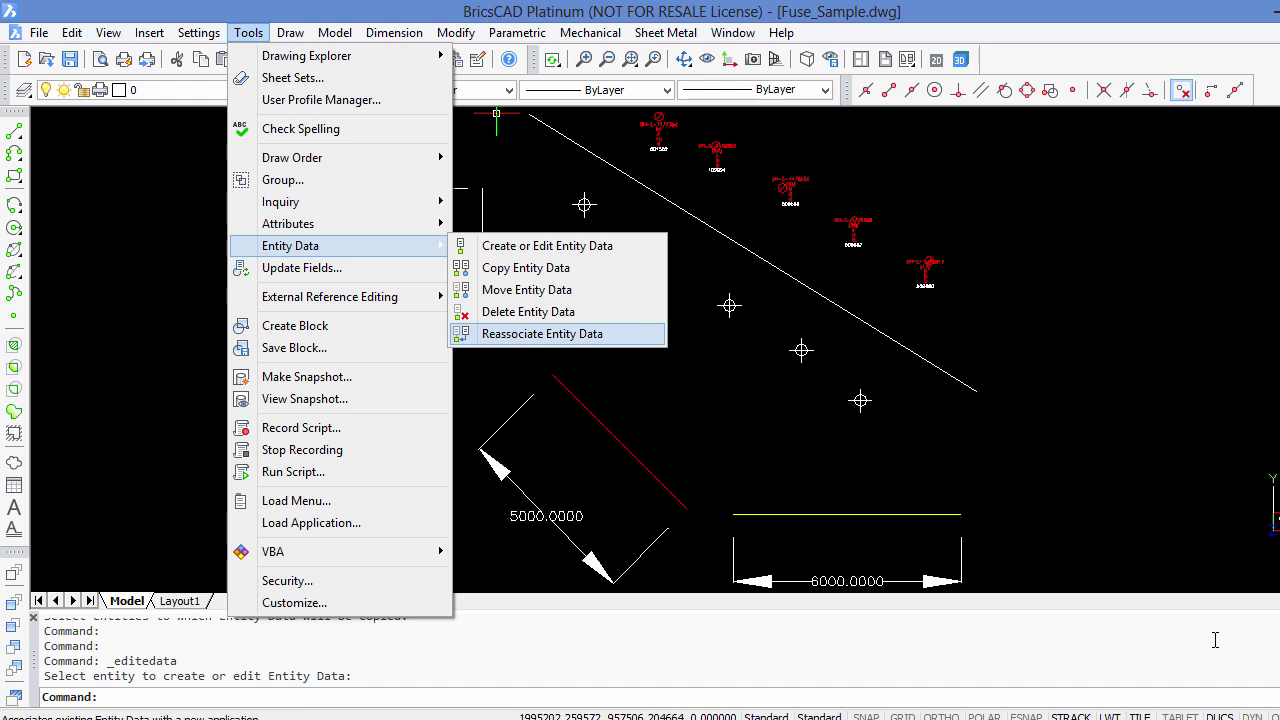
key("Up")
key("Left")
key("Left")
key("Left")
key("Left")
key("Left")
key("Left")
key("Left")
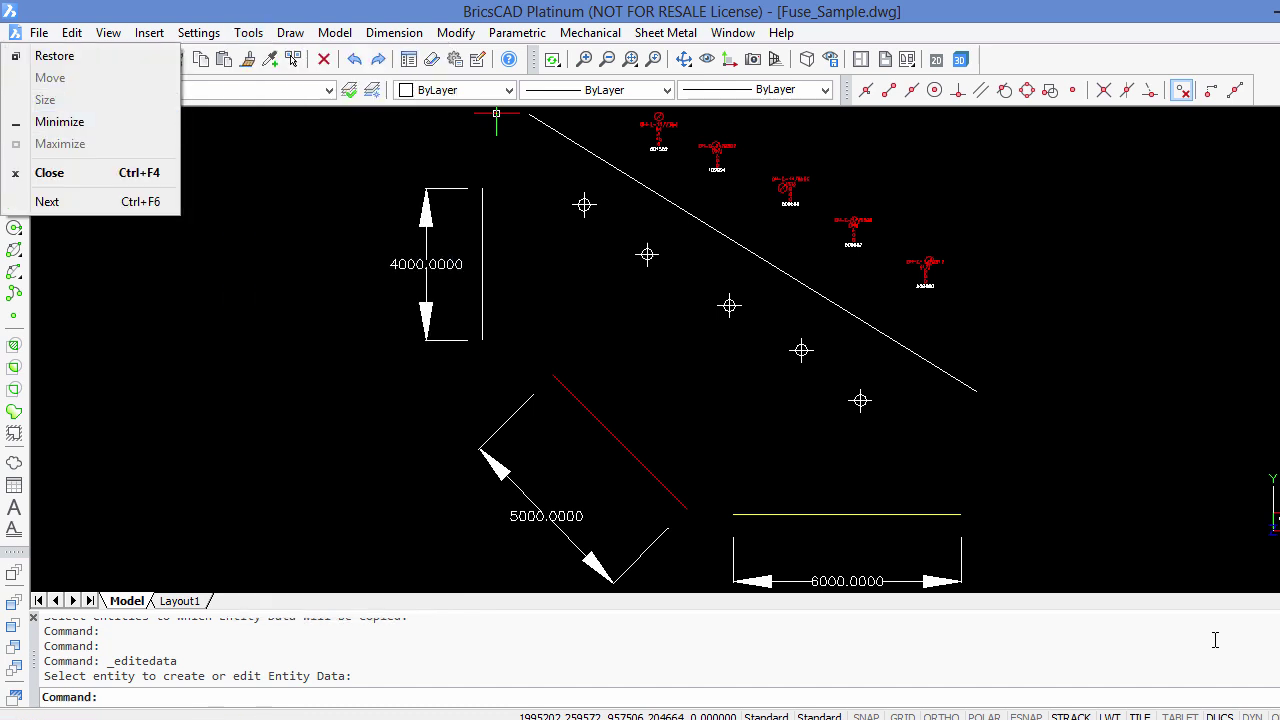
left_click(137, 351)
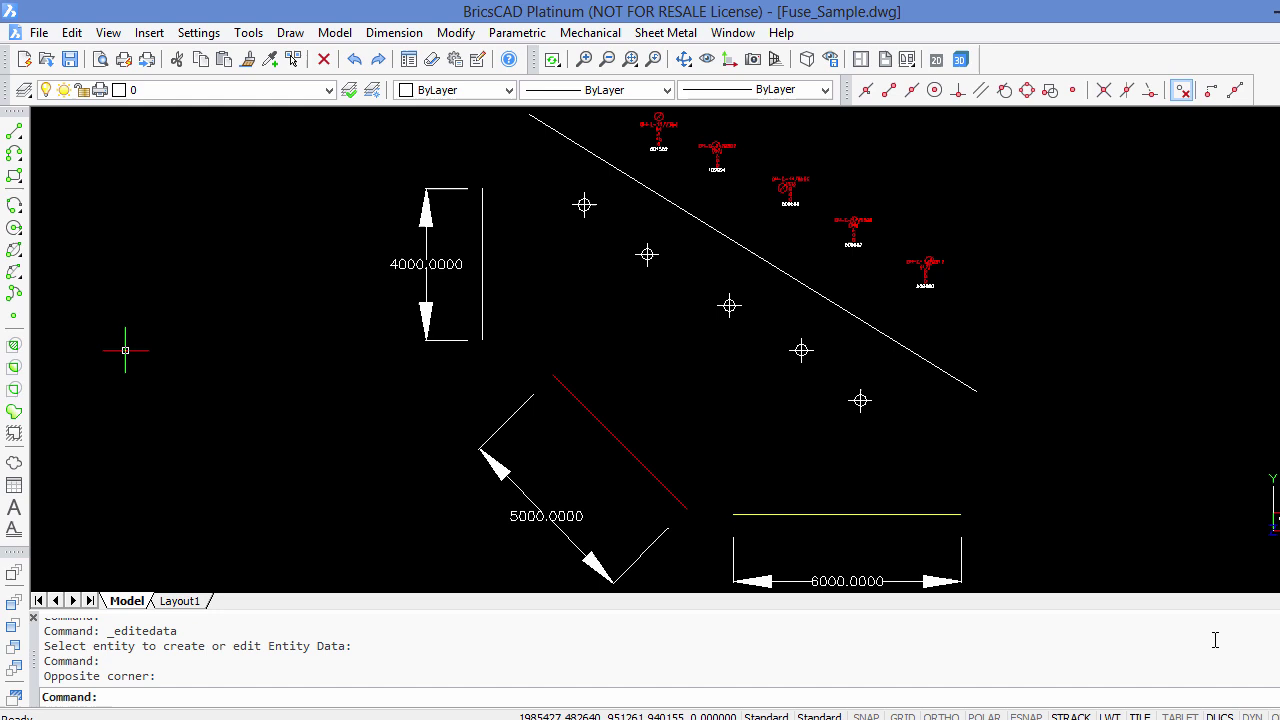